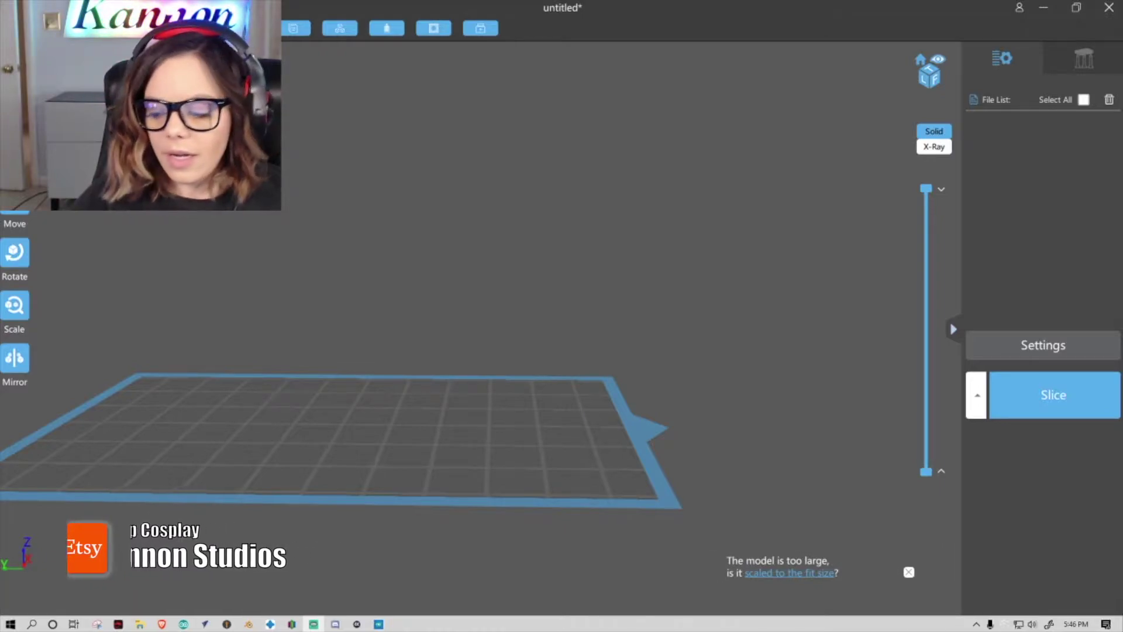
# Step: Zoom and orbit the view to bring the build plate closer
pyautogui.scroll(-2, 359, 249)
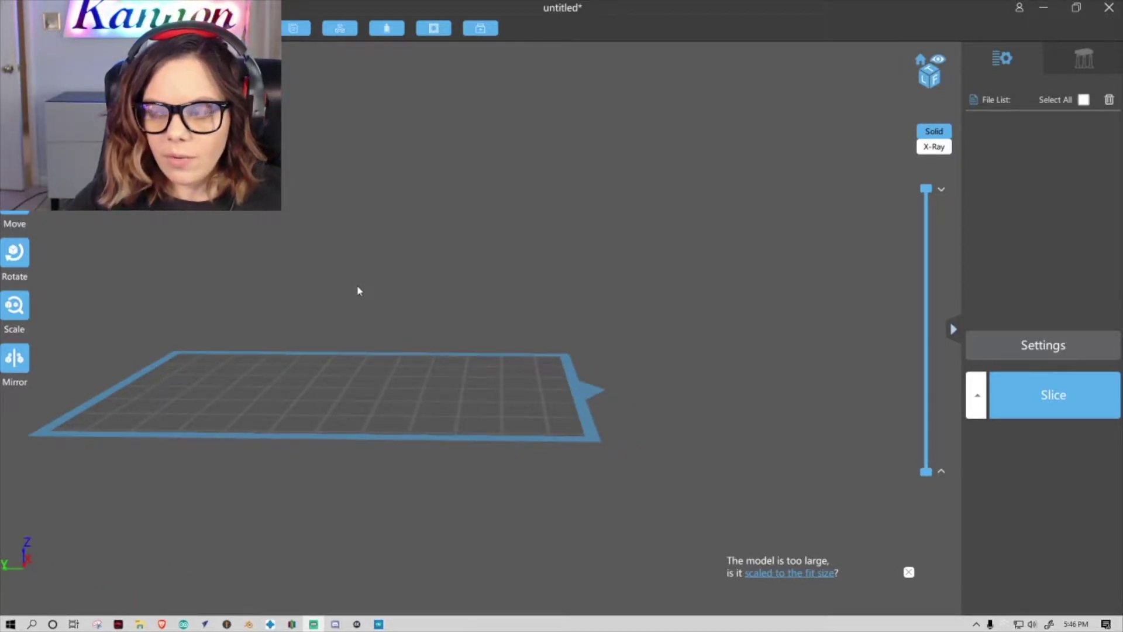
pyautogui.moveTo(232, 336); pyautogui.dragTo(358, 360, button='right')
pyautogui.moveTo(507, 322)
pyautogui.mouseDown()
pyautogui.moveTo(459, 378)
pyautogui.moveTo(522, 380)
pyautogui.moveTo(514, 334)
pyautogui.moveTo(439, 343)
pyautogui.moveTo(363, 296)
pyautogui.moveTo(343, 308)
pyautogui.moveTo(451, 353)
pyautogui.moveTo(506, 316)
pyautogui.moveTo(495, 278)
pyautogui.moveTo(507, 351)
pyautogui.moveTo(514, 328)
pyautogui.mouseUp()
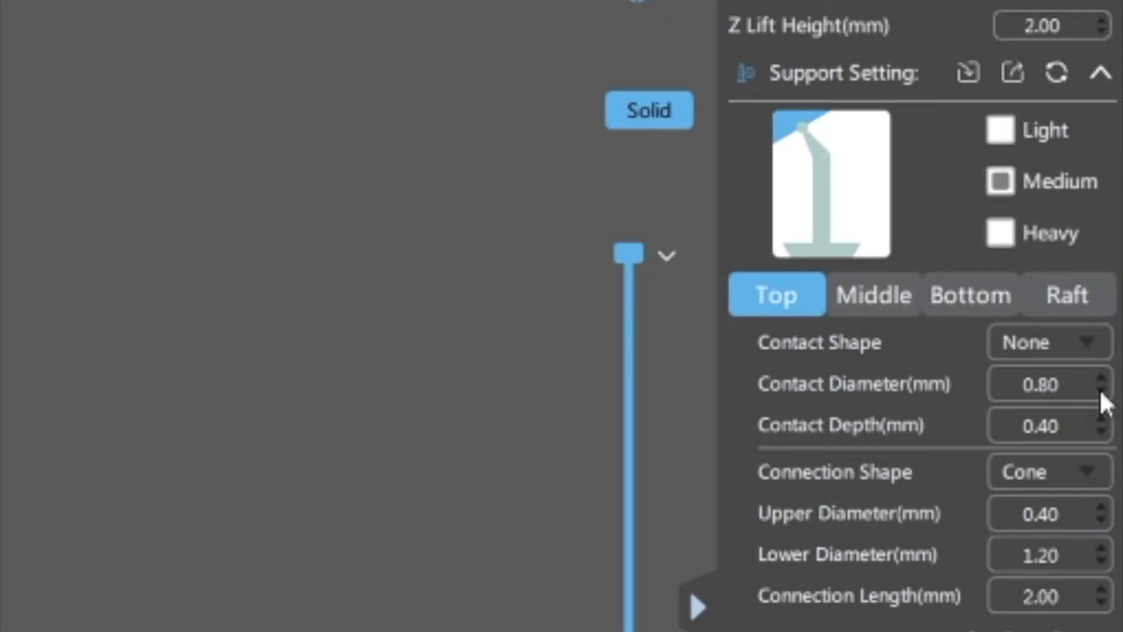
# Step: Lower the top contact diameter to 0.20 mm and the contact depth to 0.30 mm
pyautogui.click(1100, 389)
pyautogui.click(1100, 391)
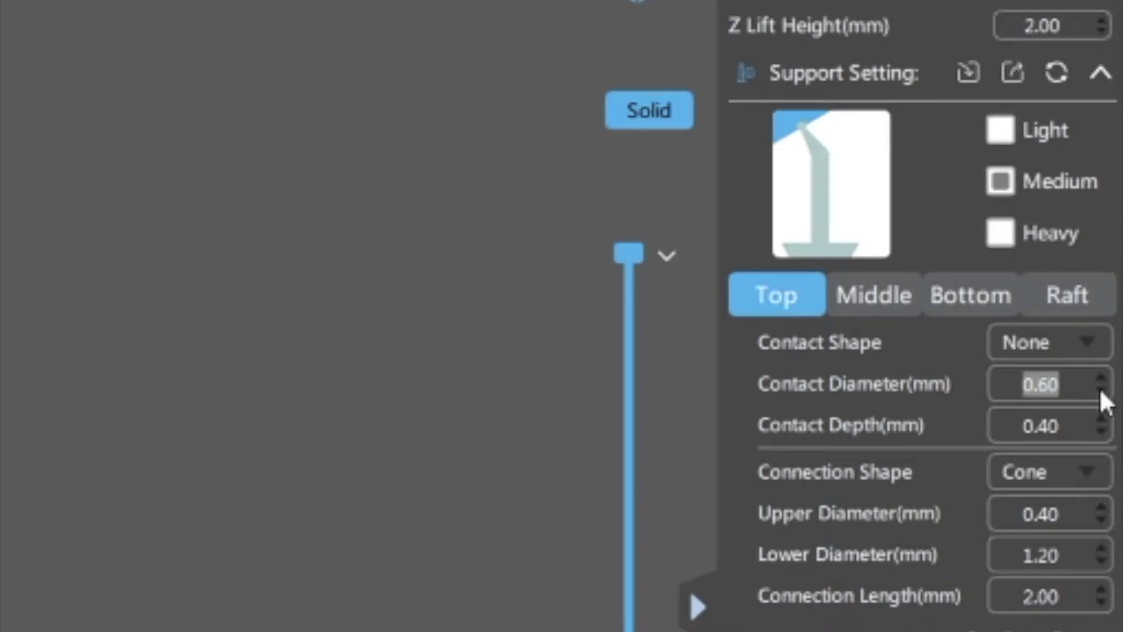
pyautogui.click(1099, 391)
pyautogui.click(1099, 391)
pyautogui.click(1100, 391)
pyautogui.click(1100, 390)
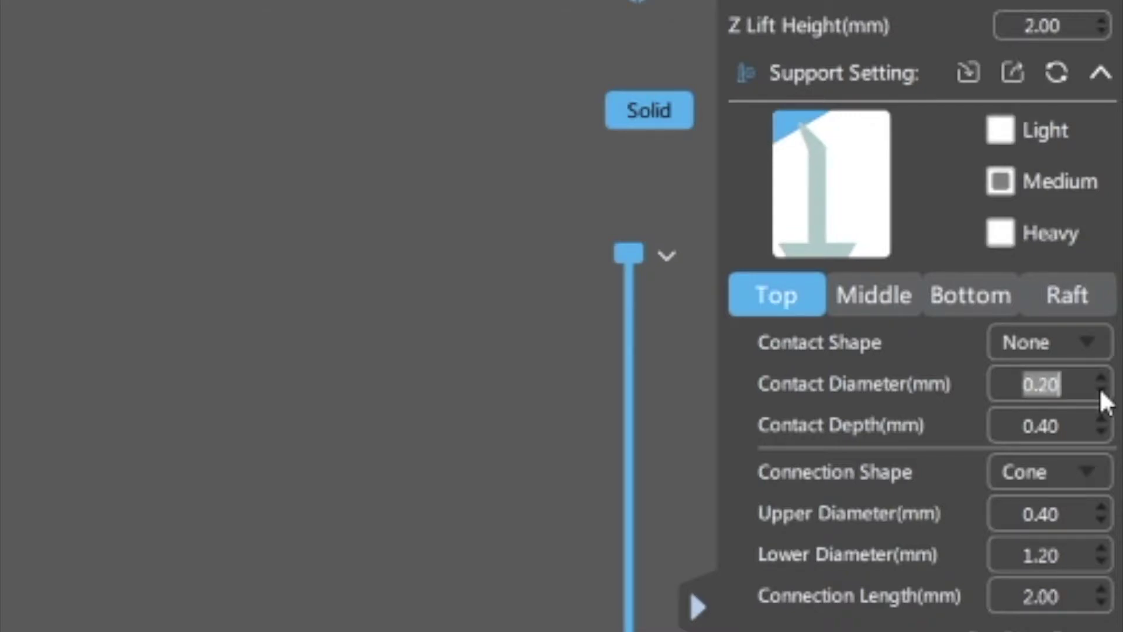
pyautogui.click(1103, 432)
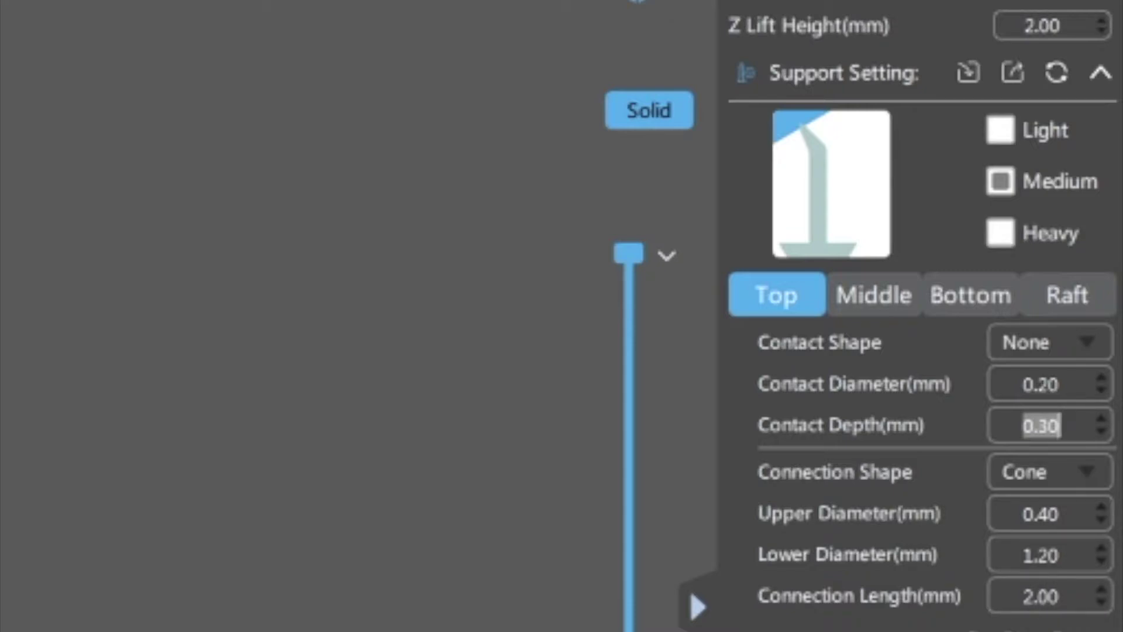
# Step: Set the raft area ratio to 115% in the raft settings
pyautogui.click(960, 298)
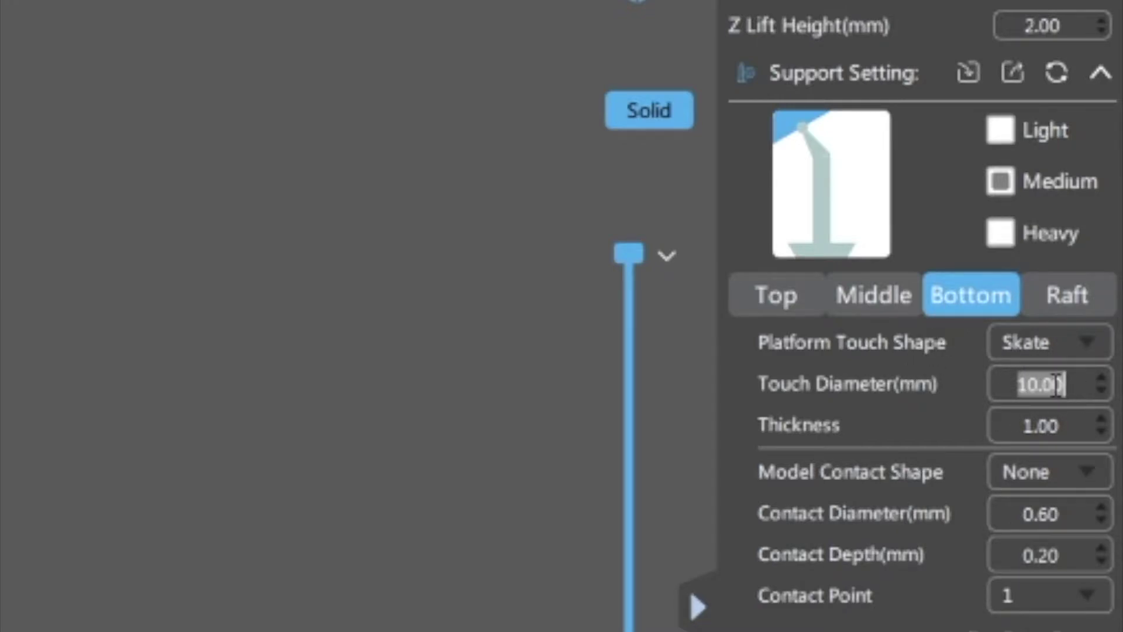
pyautogui.click(1065, 292)
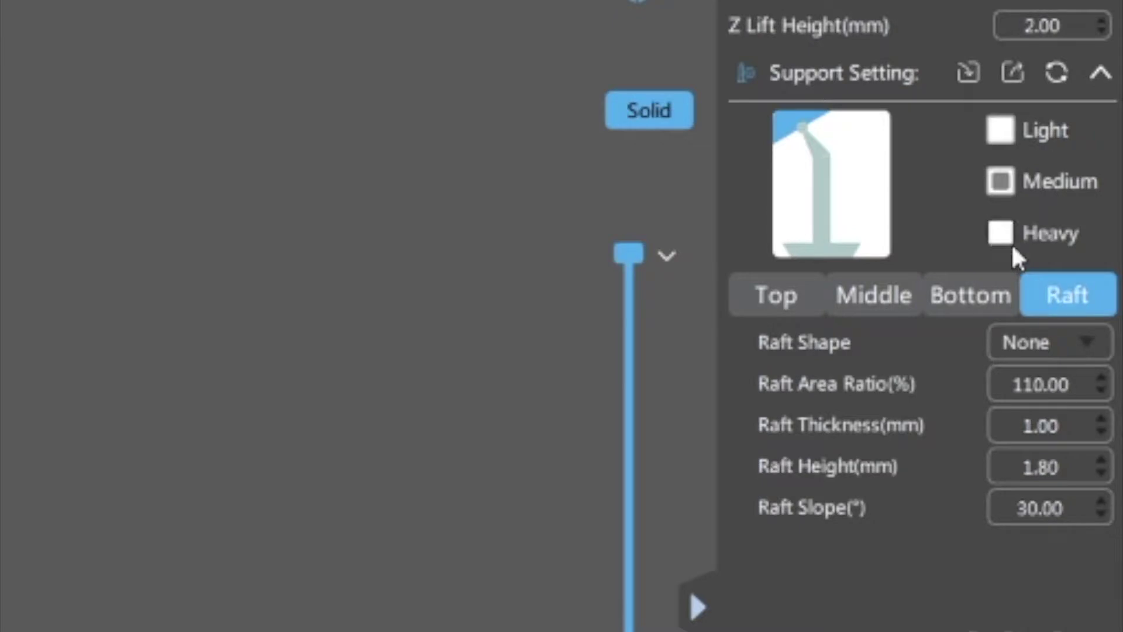
pyautogui.click(1089, 384)
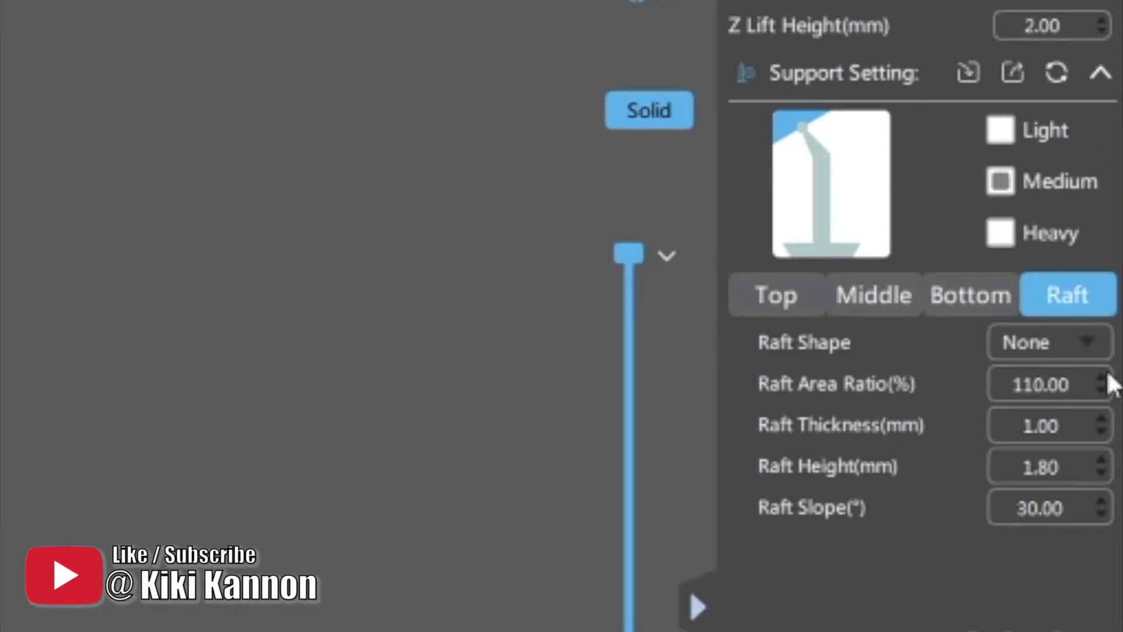
pyautogui.scroll(6, 1100, 382)
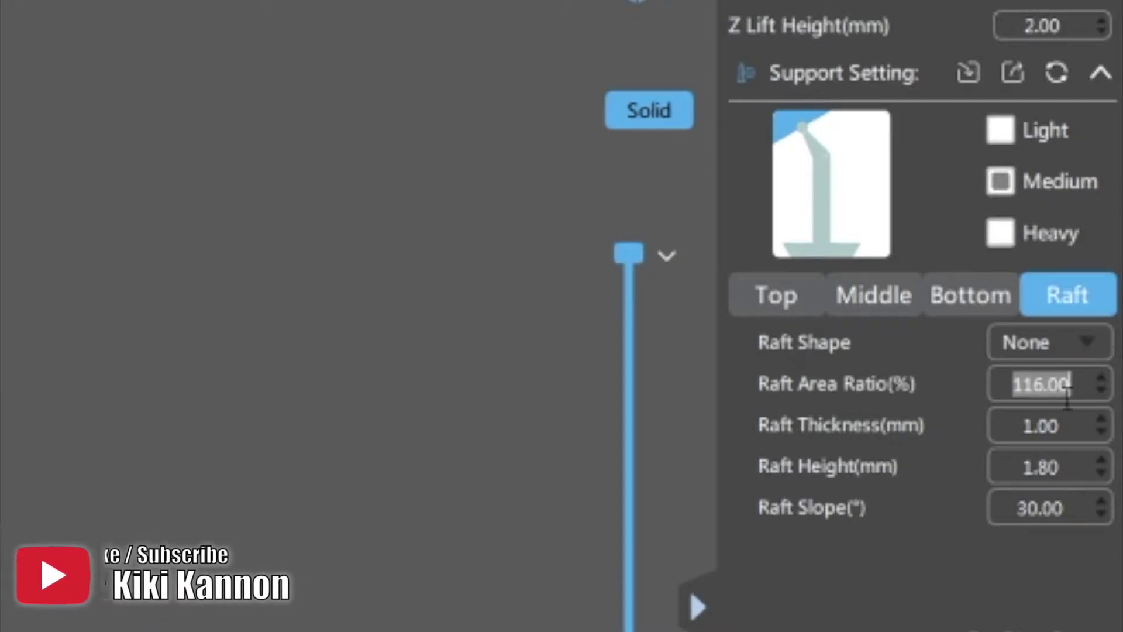
pyautogui.click(1044, 387)
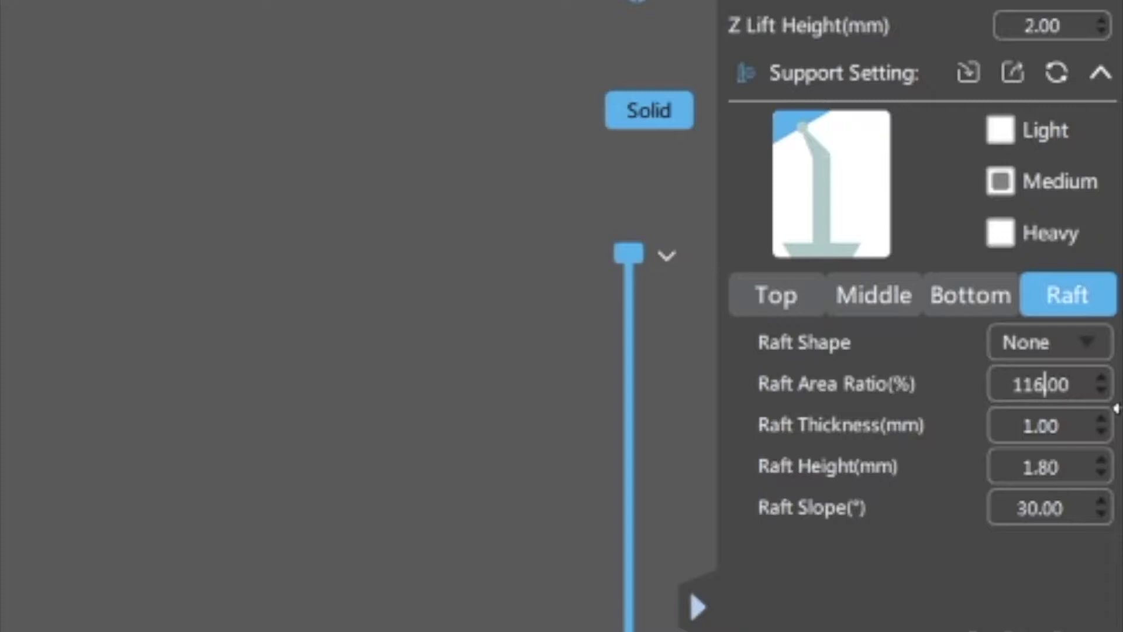
pyautogui.press('BackSpace')
pyautogui.write('5')
pyautogui.click(941, 291)
# Step: Pan around the supported tiara and cut the layer preview down to layer 200 (9.963 mm)
pyautogui.click(869, 300)
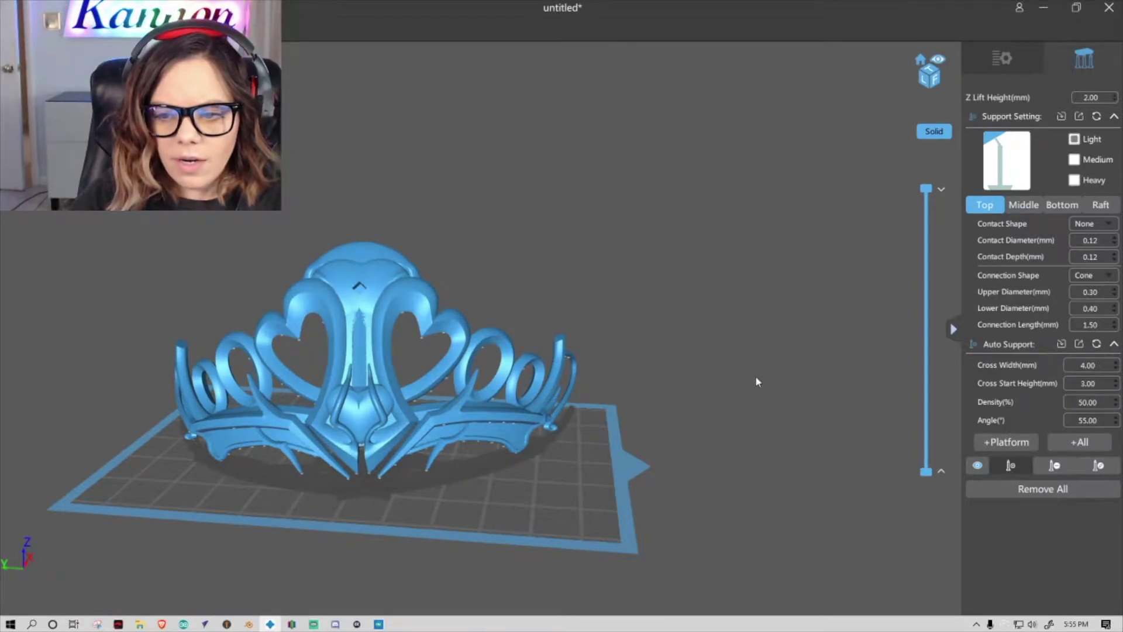
pyautogui.moveTo(756, 376); pyautogui.dragTo(704, 406, button='middle')
pyautogui.moveTo(583, 469); pyautogui.dragTo(668, 365, button='middle')
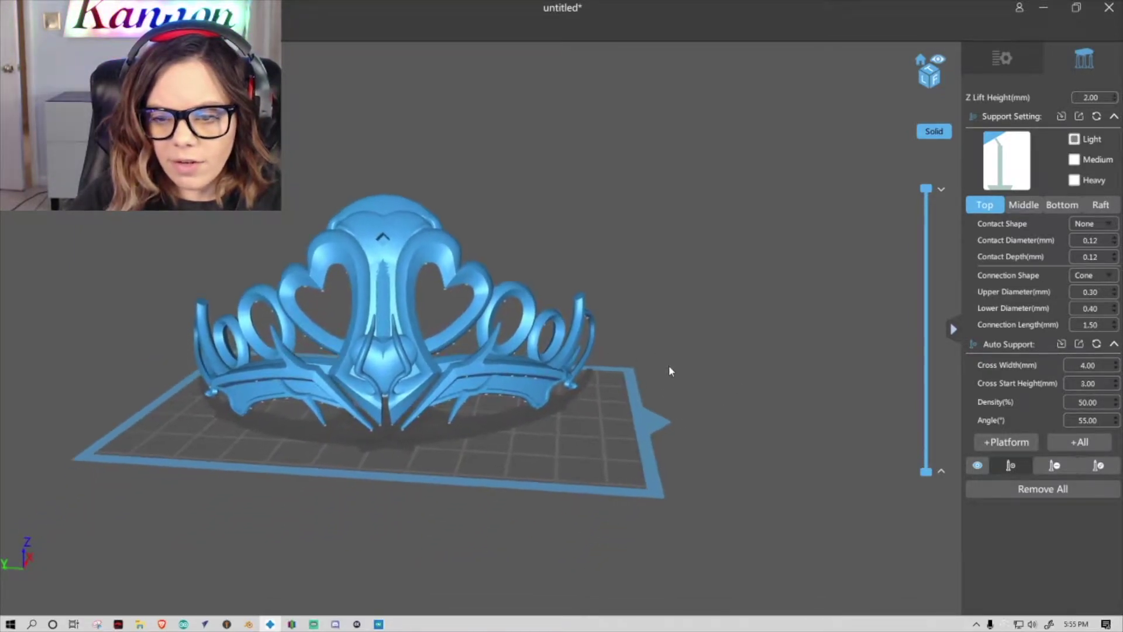
pyautogui.moveTo(497, 458); pyautogui.dragTo(563, 437, button='middle')
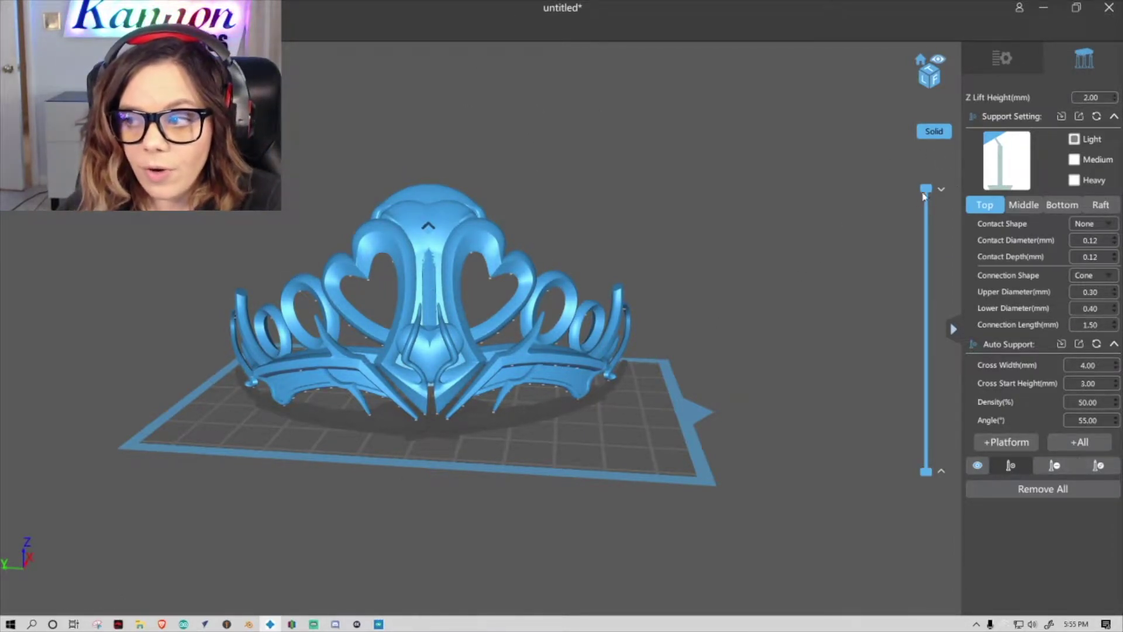
pyautogui.moveTo(931, 190); pyautogui.dragTo(927, 417)
# Step: Zoom in and orbit below, around and above the sliced tiara's support points
pyautogui.scroll(2, 575, 521)
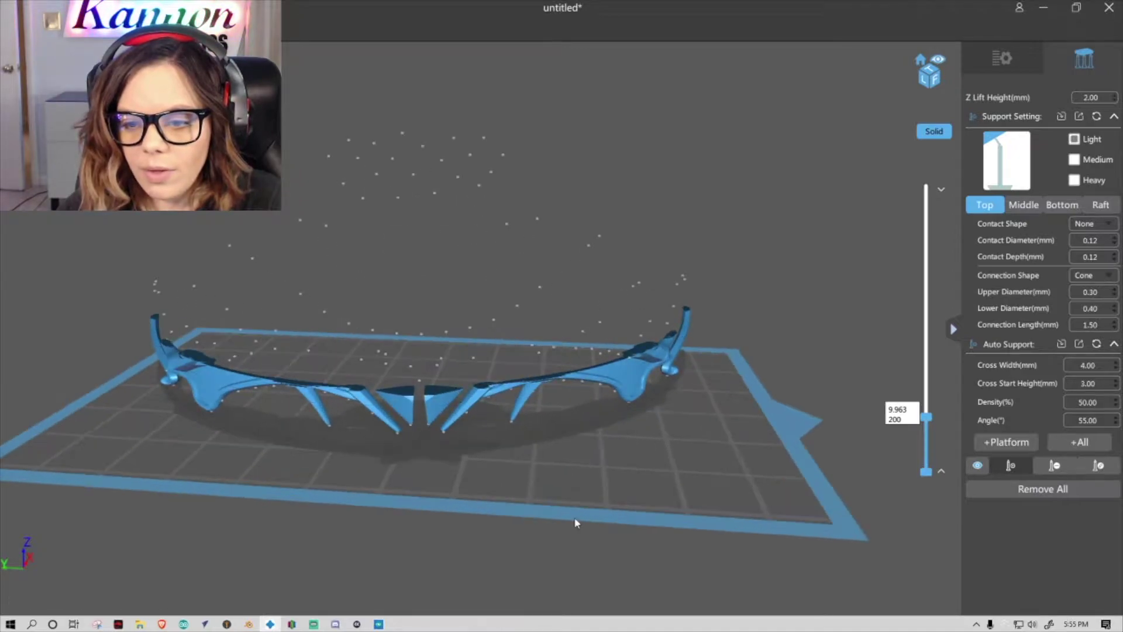
pyautogui.moveTo(565, 468); pyautogui.dragTo(607, 393)
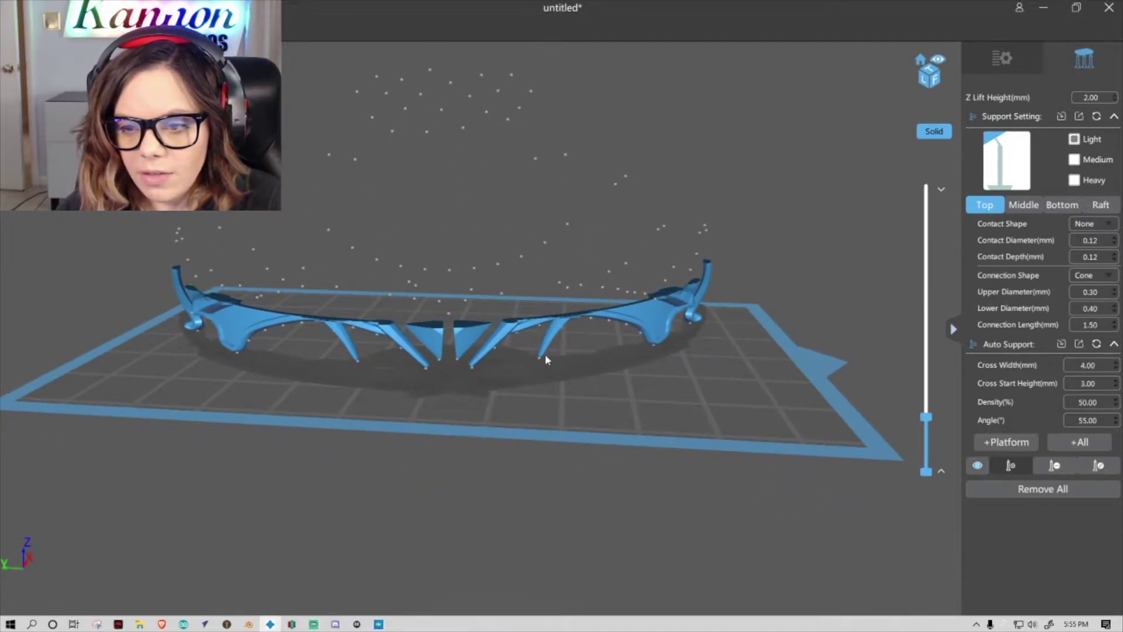
pyautogui.moveTo(517, 383); pyautogui.dragTo(513, 335)
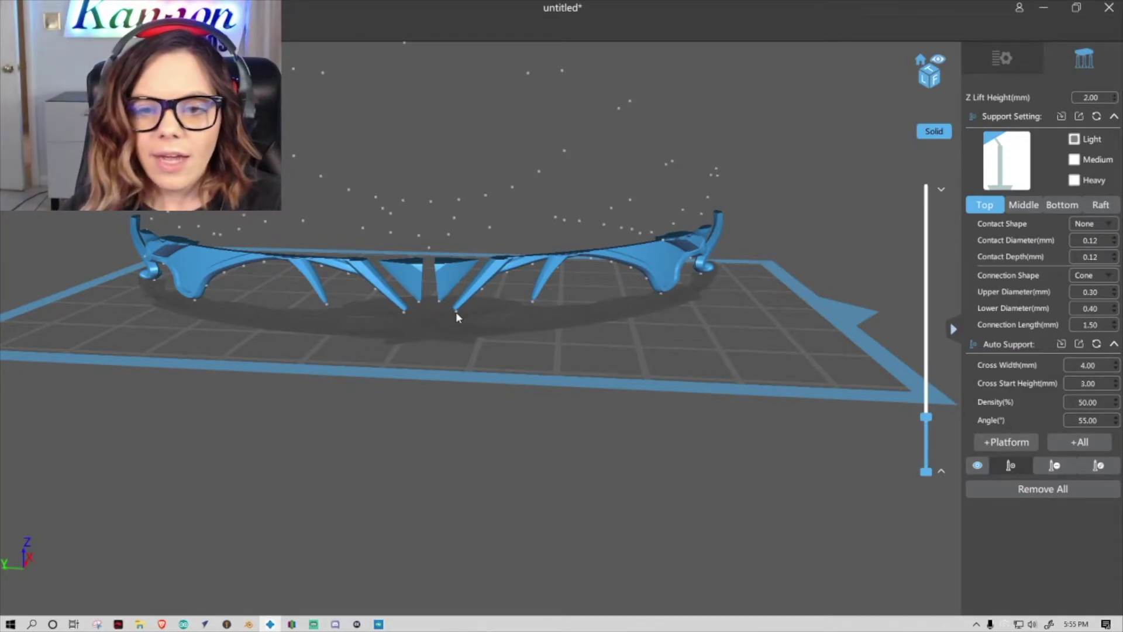
pyautogui.moveTo(351, 248); pyautogui.dragTo(411, 285)
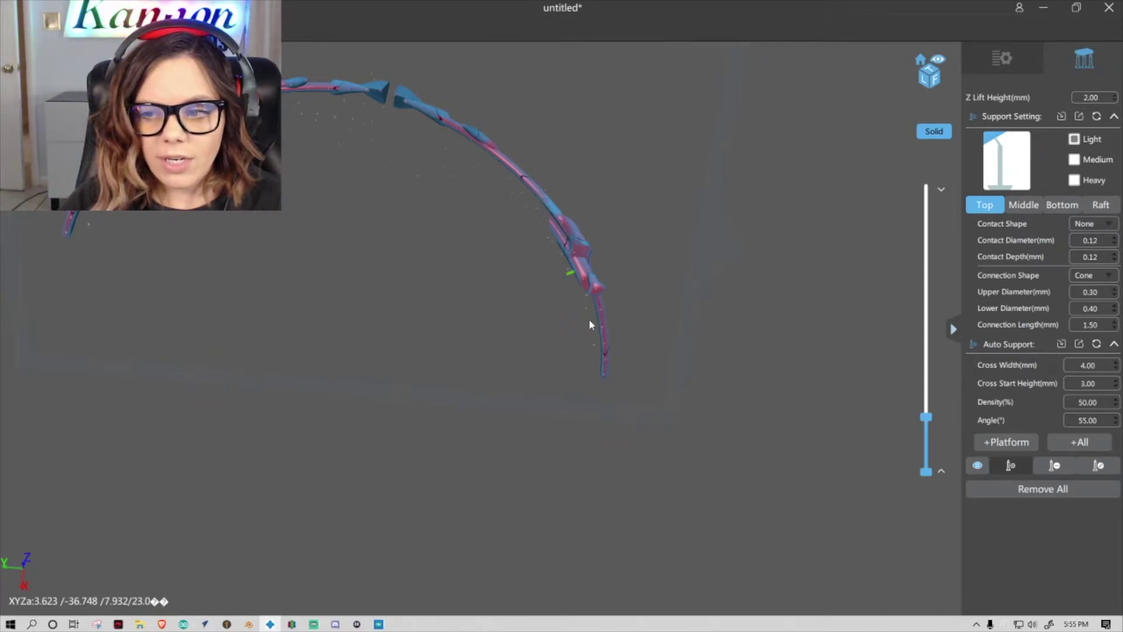
pyautogui.moveTo(298, 83); pyautogui.dragTo(318, 196)
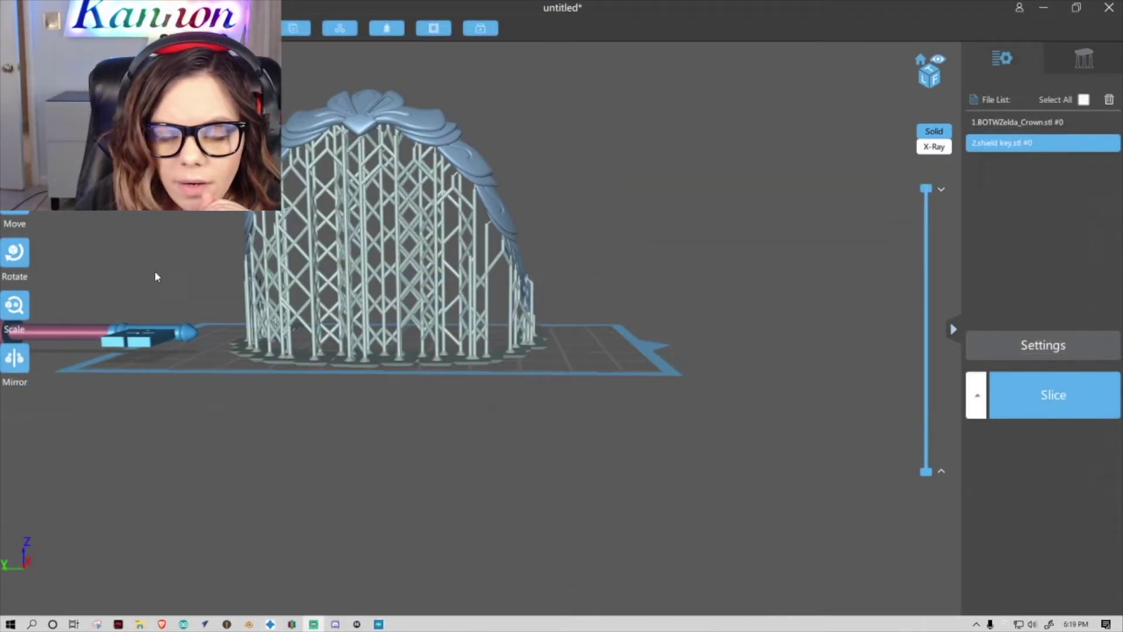
# Step: Delete the supported Zelda crown model from the build plate
pyautogui.moveTo(155, 276); pyautogui.dragTo(458, 373, button='right')
pyautogui.click(667, 315)
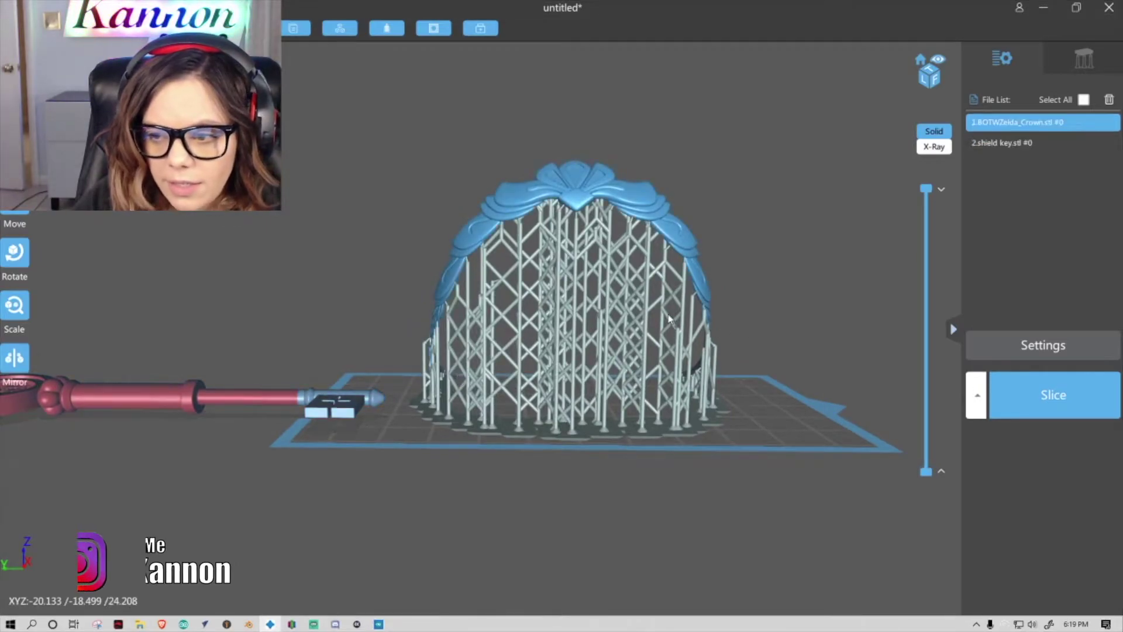
pyautogui.press('Delete')
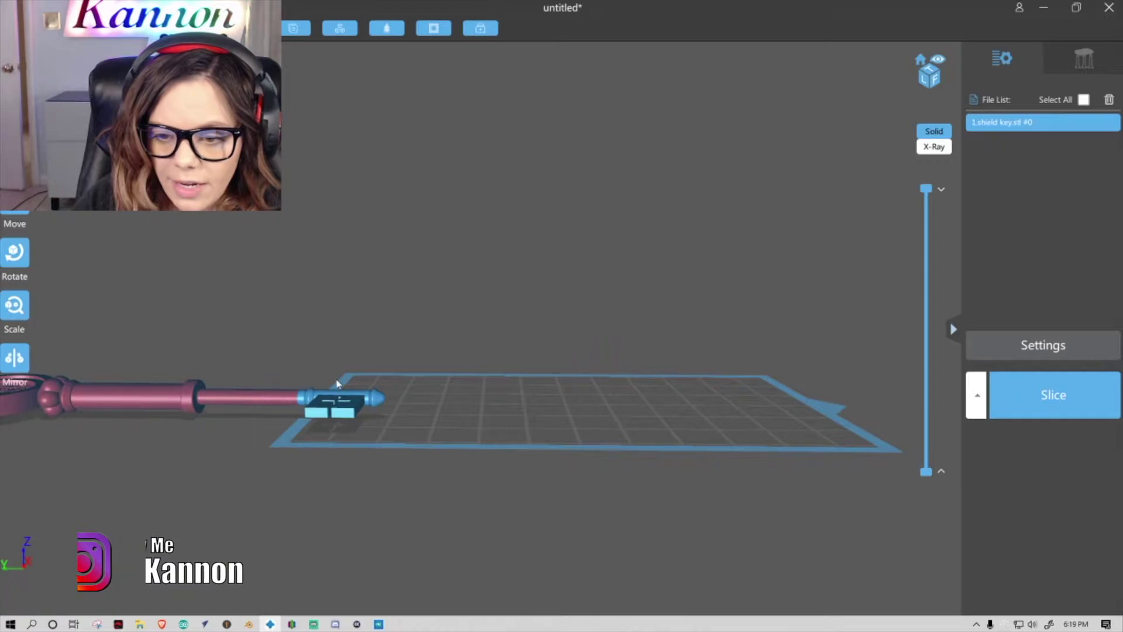
# Step: Slide the shield key onto the build plate and view it lying flat from above
pyautogui.scroll(-2, 343, 408)
pyautogui.moveTo(87, 390); pyautogui.dragTo(417, 386)
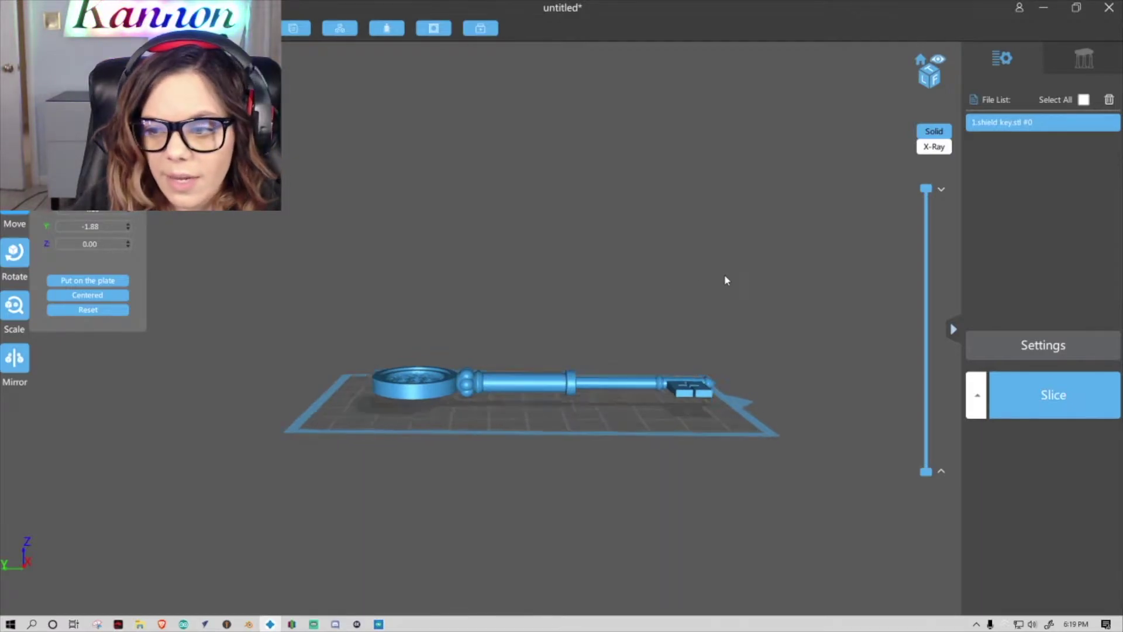
pyautogui.scroll(3, 640, 321)
pyautogui.moveTo(701, 433); pyautogui.dragTo(785, 427)
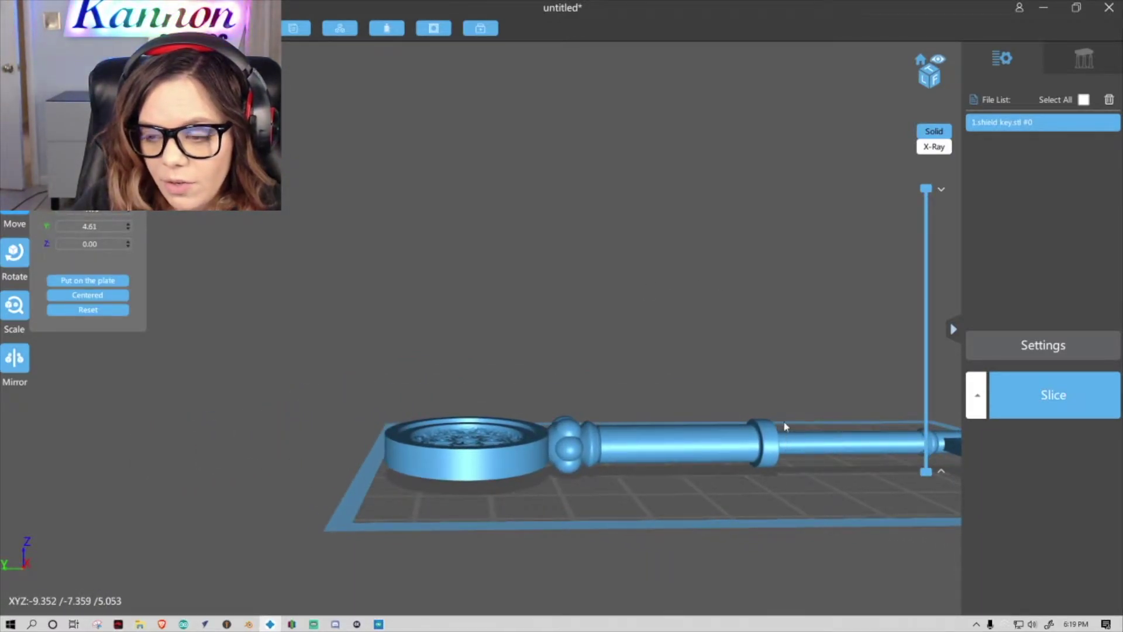
pyautogui.scroll(-3, 784, 426)
pyautogui.moveTo(826, 531); pyautogui.dragTo(822, 416)
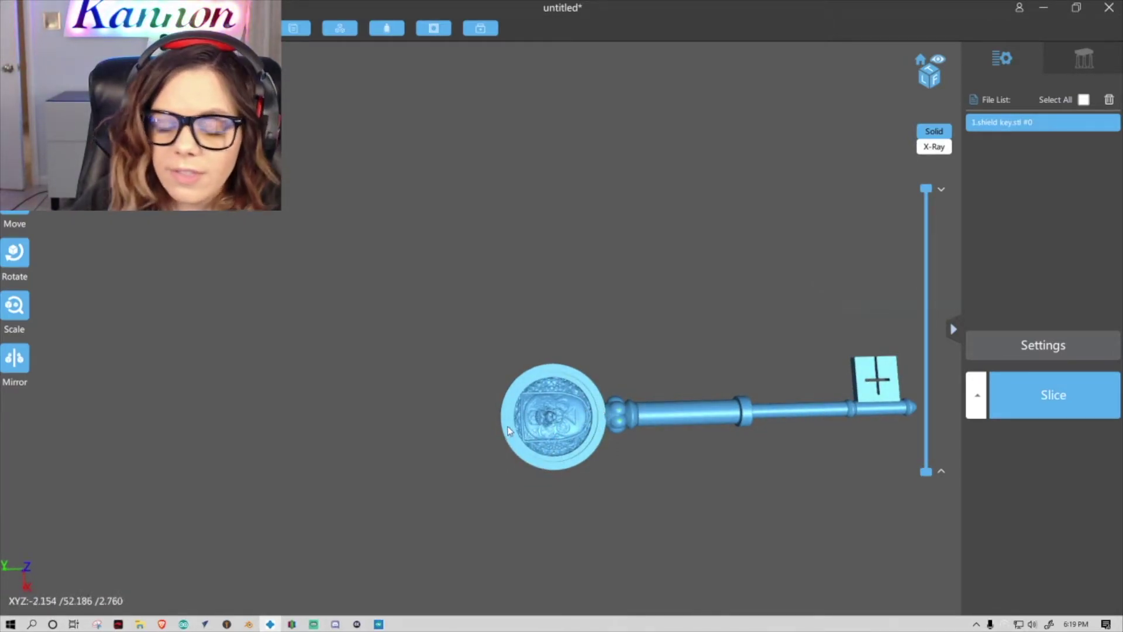
pyautogui.moveTo(826, 369); pyautogui.dragTo(624, 482)
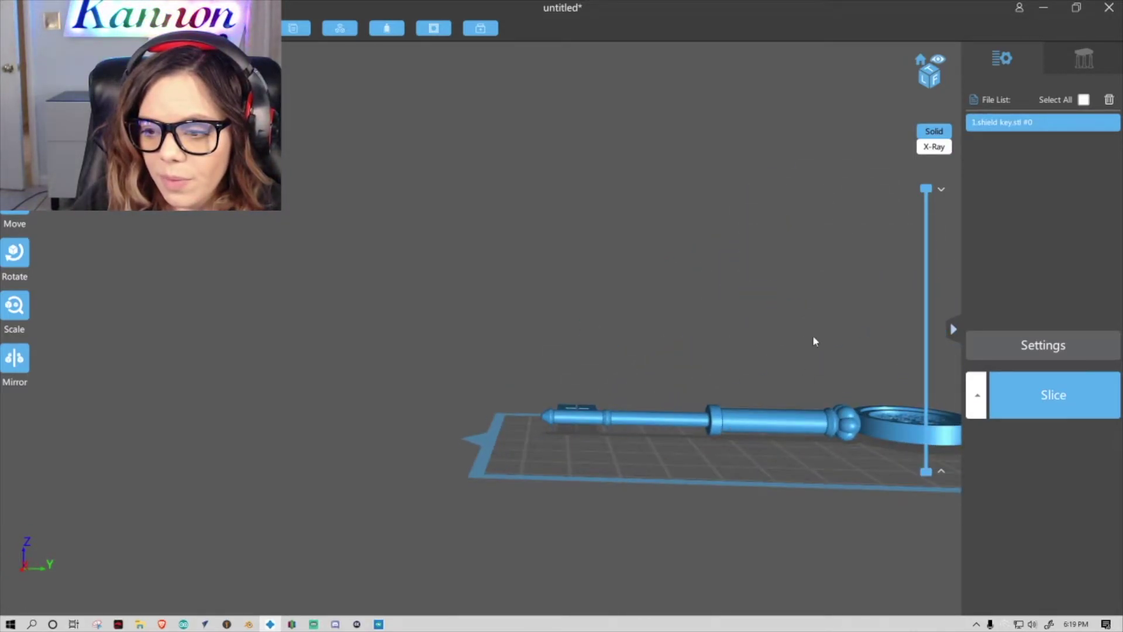
pyautogui.moveTo(814, 341); pyautogui.dragTo(293, 330, button='right')
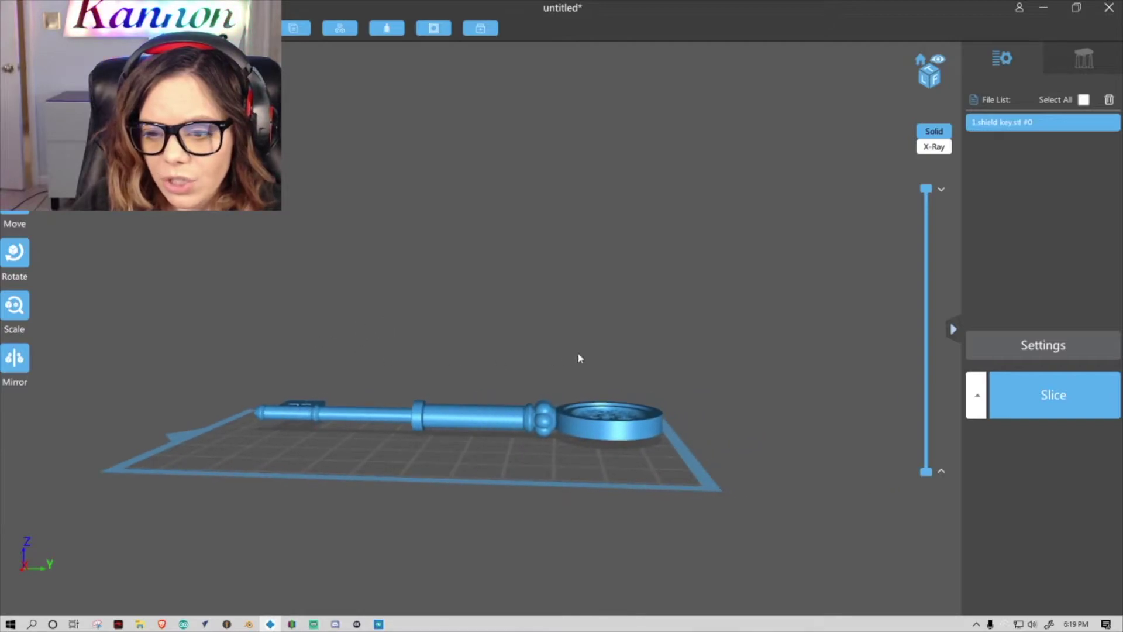
pyautogui.moveTo(579, 358); pyautogui.dragTo(630, 353)
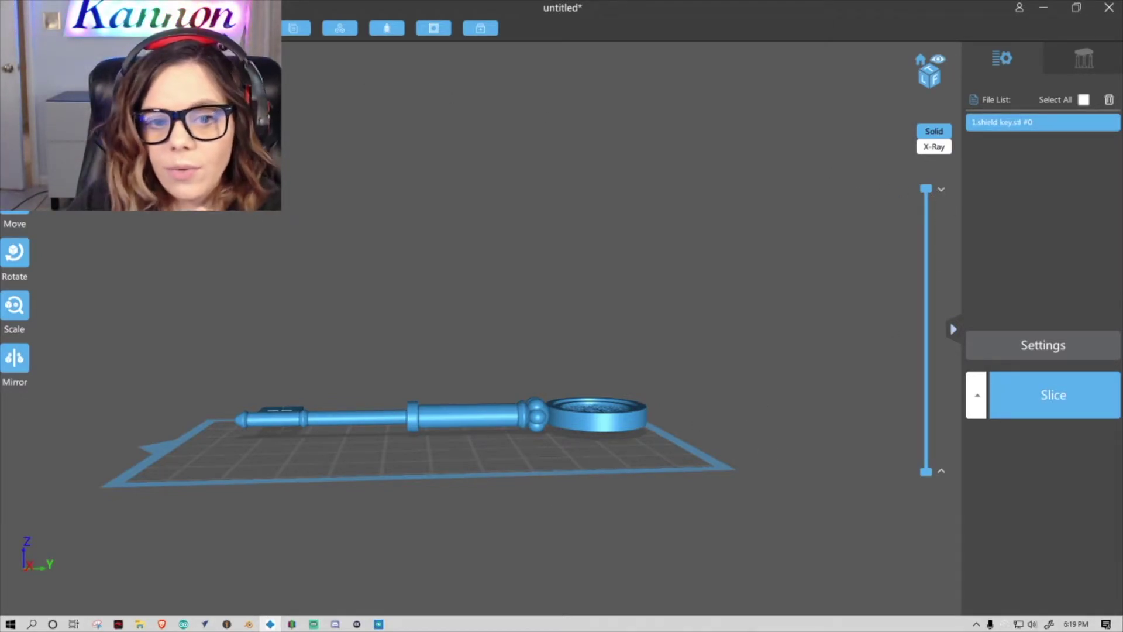
# Step: Tilt the shield key to 24° on X with its head raised, then slide it across the plate
pyautogui.click(15, 252)
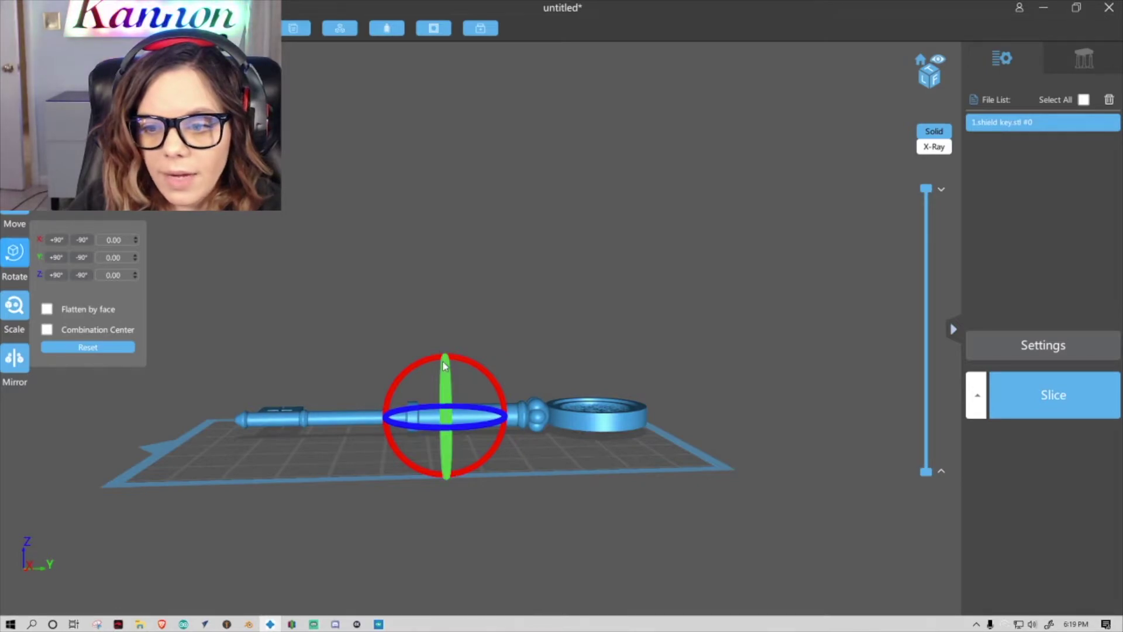
pyautogui.moveTo(444, 366); pyautogui.dragTo(446, 415)
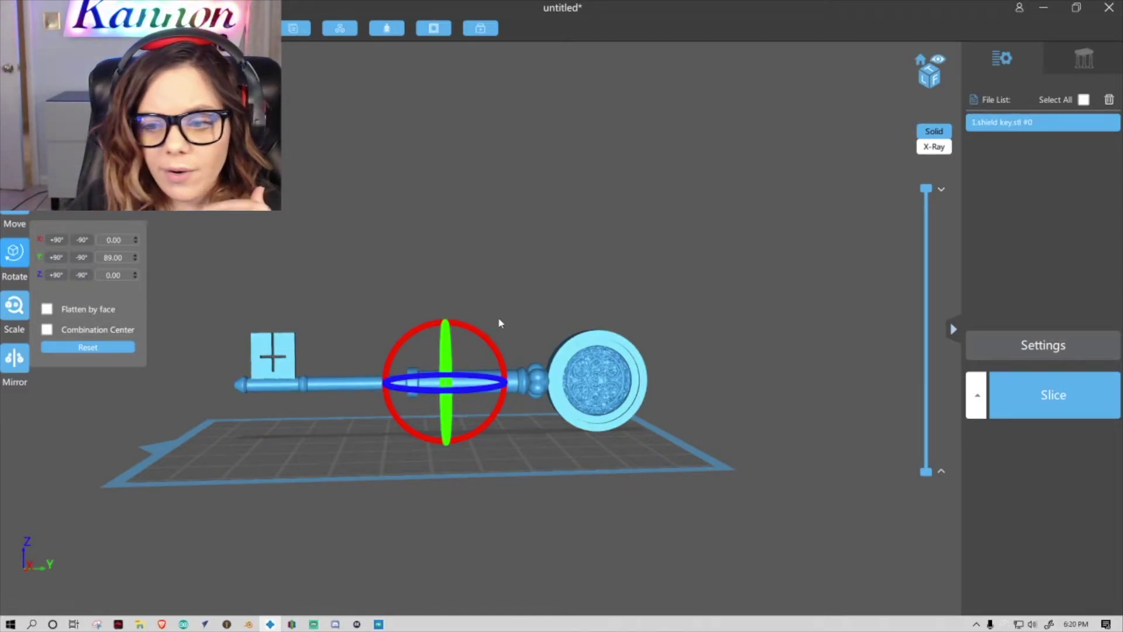
pyautogui.click(490, 341)
pyautogui.moveTo(490, 341); pyautogui.dragTo(481, 334, button='middle')
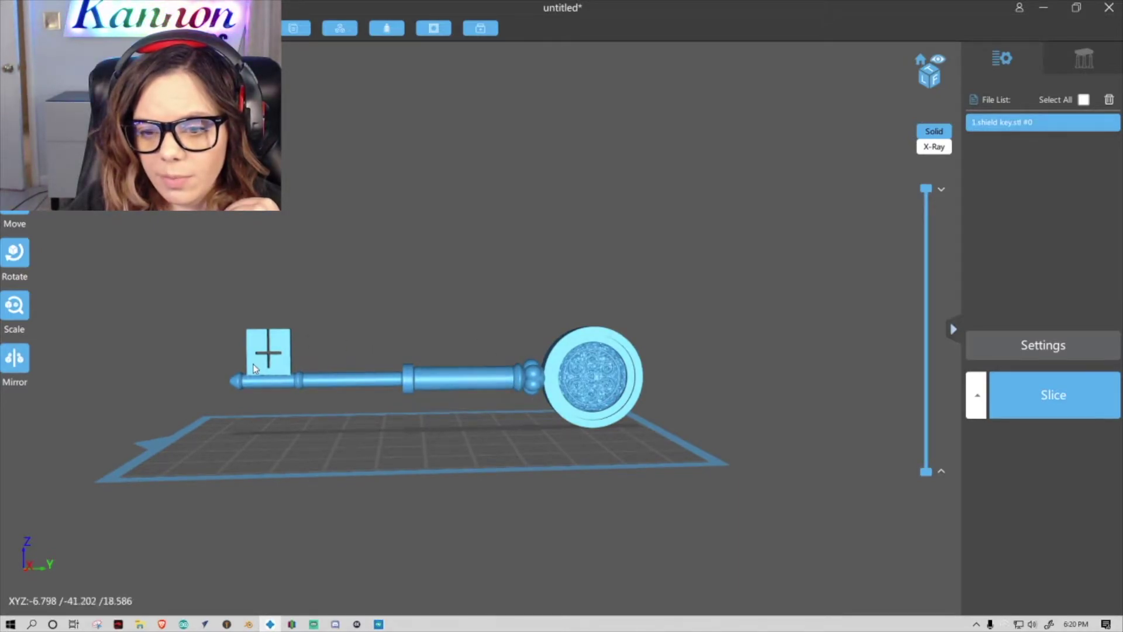
pyautogui.click(16, 253)
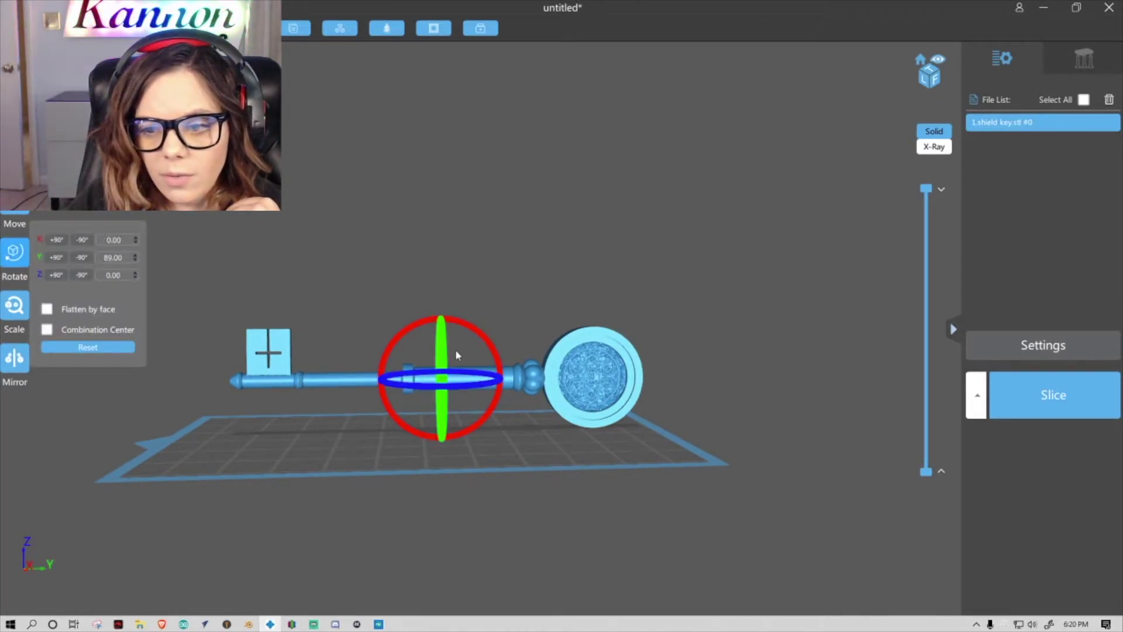
pyautogui.moveTo(483, 333); pyautogui.dragTo(495, 355)
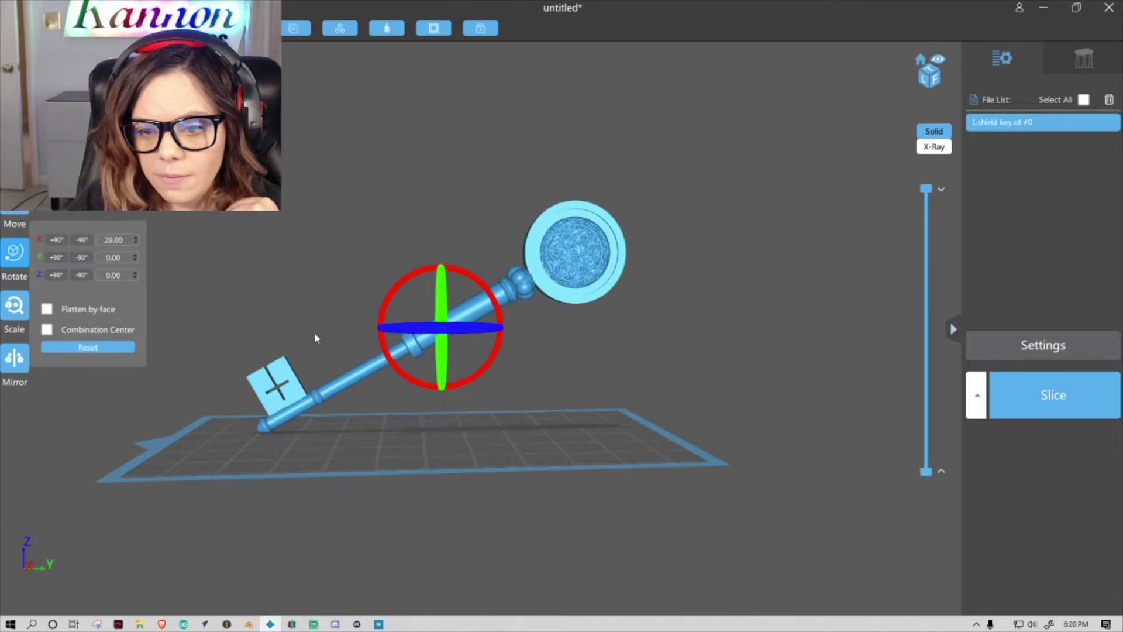
pyautogui.moveTo(380, 329); pyautogui.dragTo(449, 318)
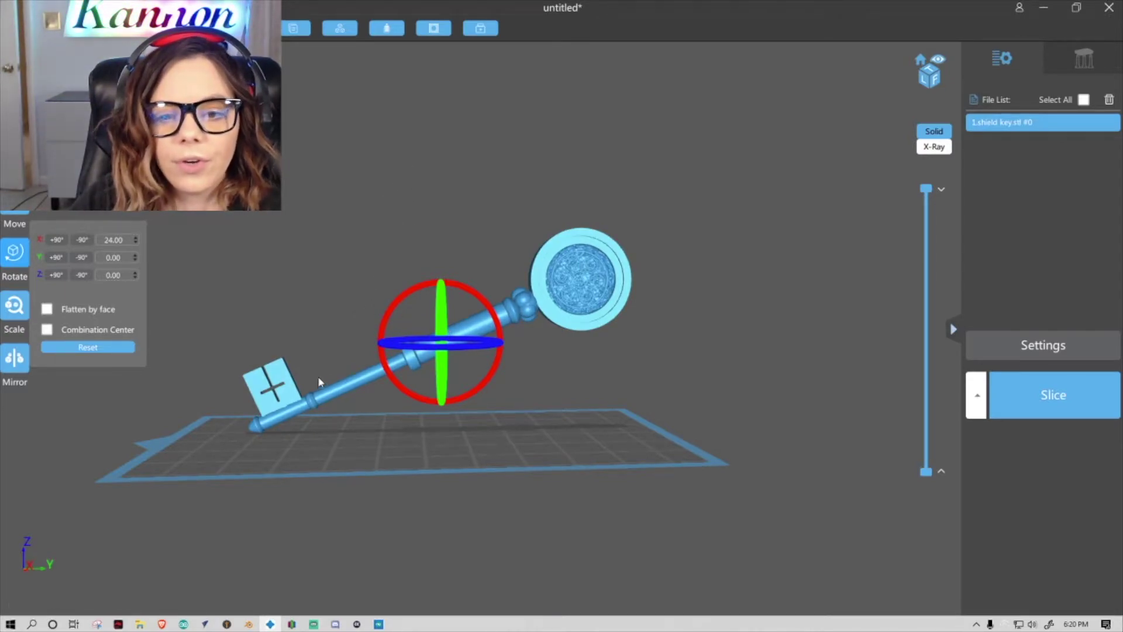
pyautogui.click(361, 260)
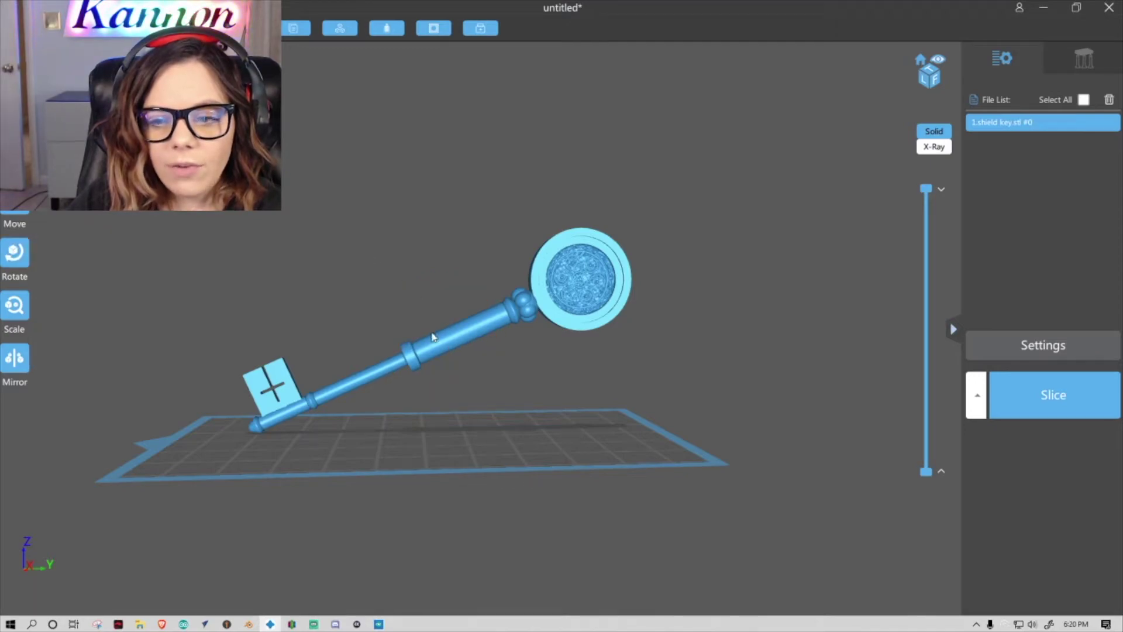
pyautogui.click(15, 199)
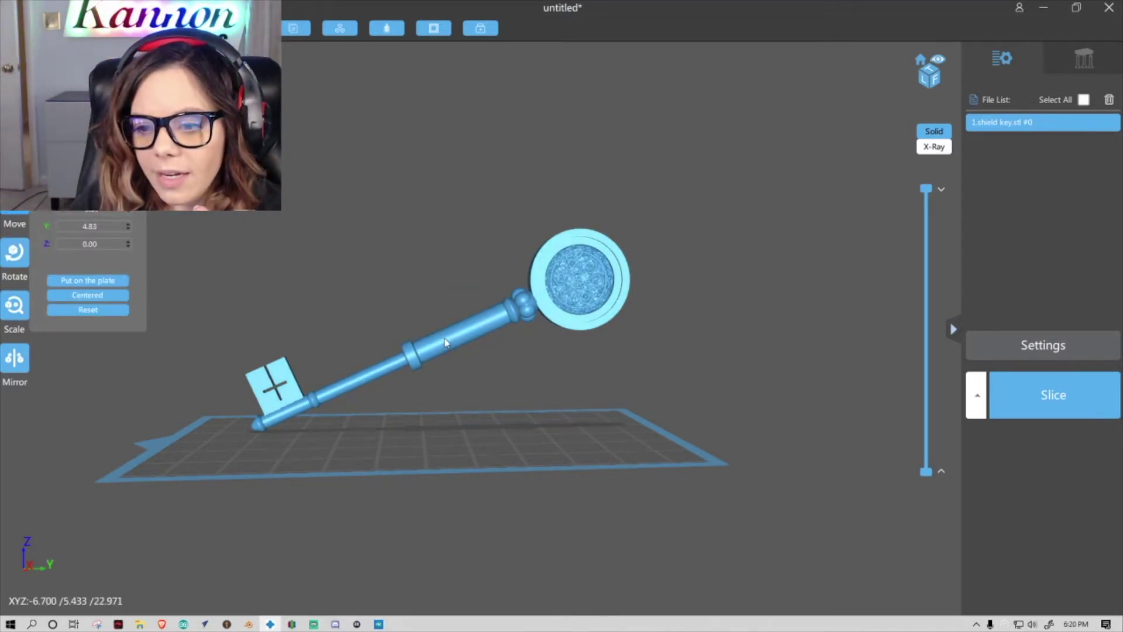
pyautogui.moveTo(383, 359); pyautogui.dragTo(417, 343)
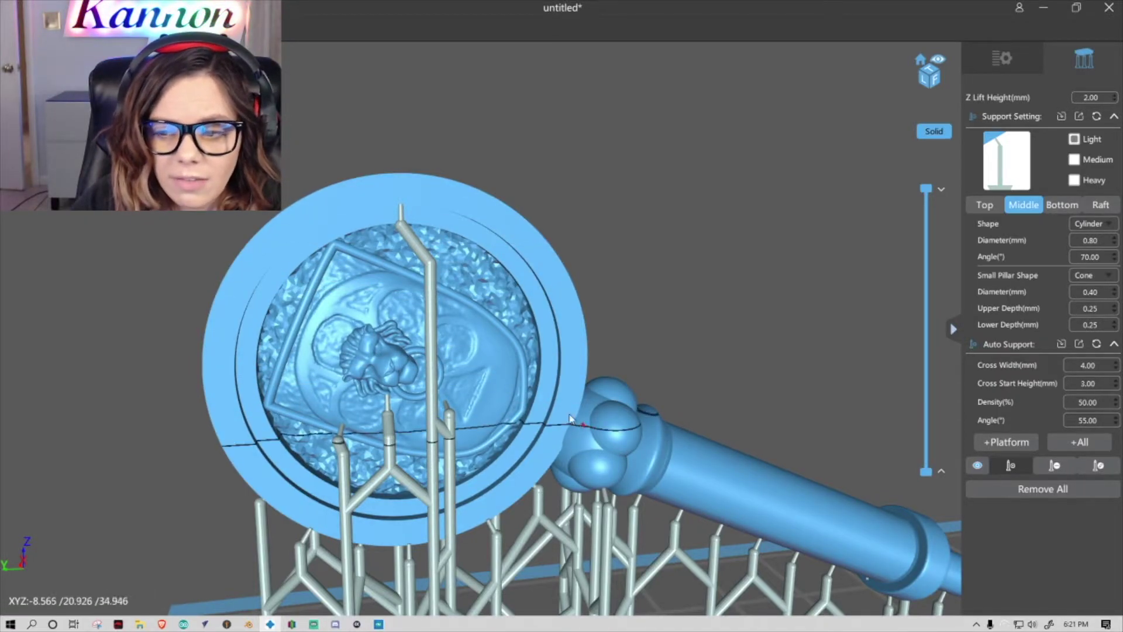
# Step: Add an extra support pillar under the key's tilted shaft
pyautogui.moveTo(655, 379); pyautogui.dragTo(515, 234, button='right')
pyautogui.scroll(-3, 694, 369)
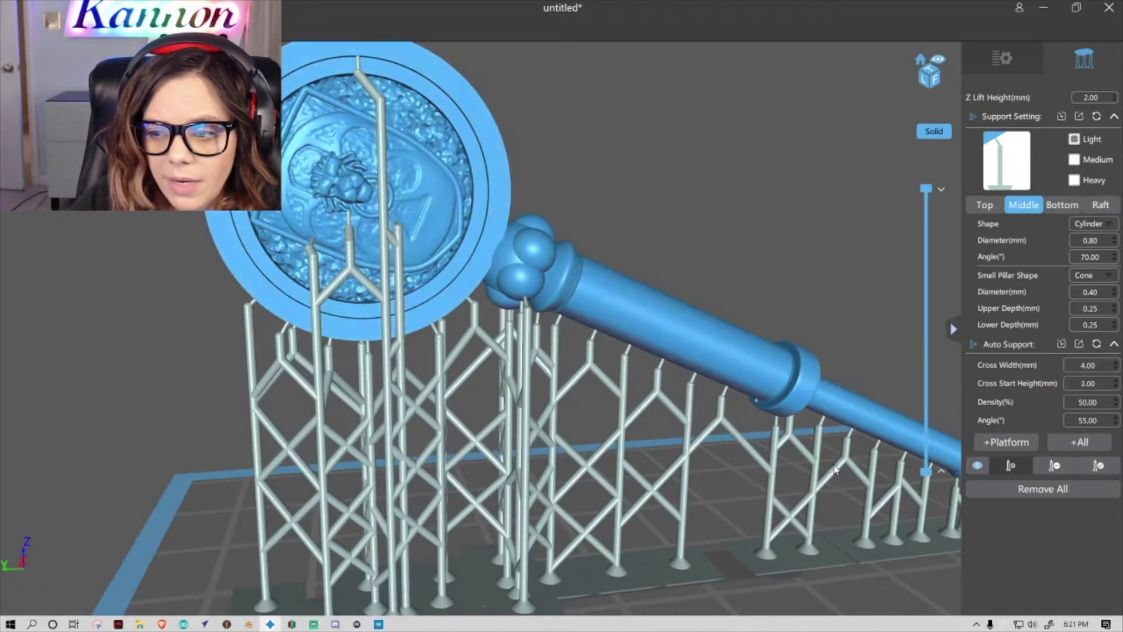
pyautogui.moveTo(694, 369); pyautogui.dragTo(337, 304, button='right')
pyautogui.scroll(3, 336, 304)
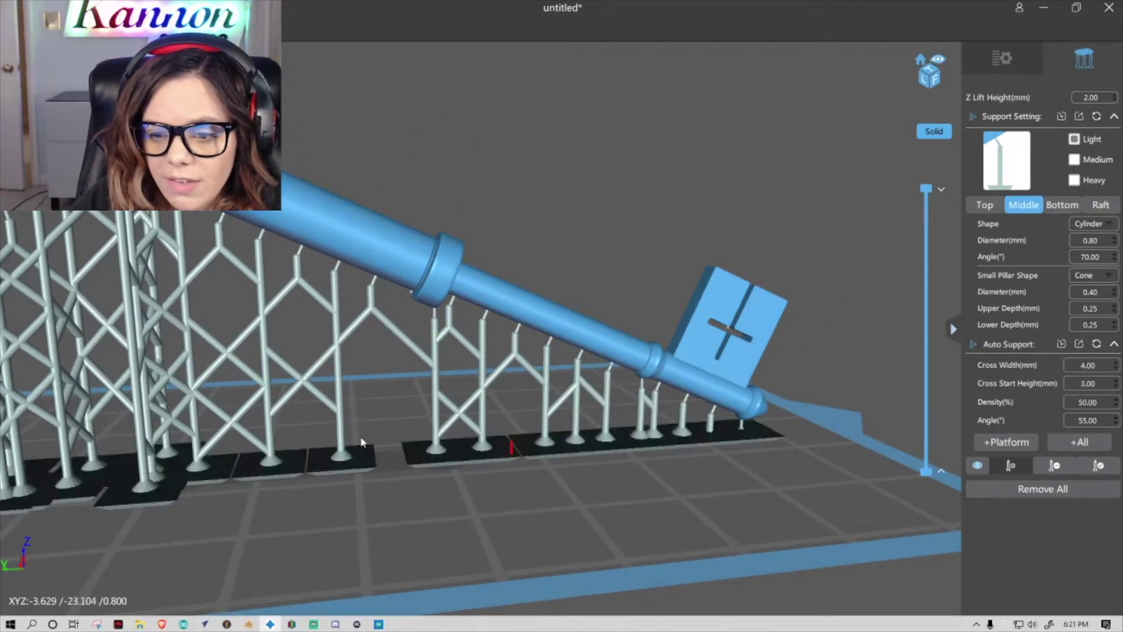
pyautogui.scroll(4, 351, 327)
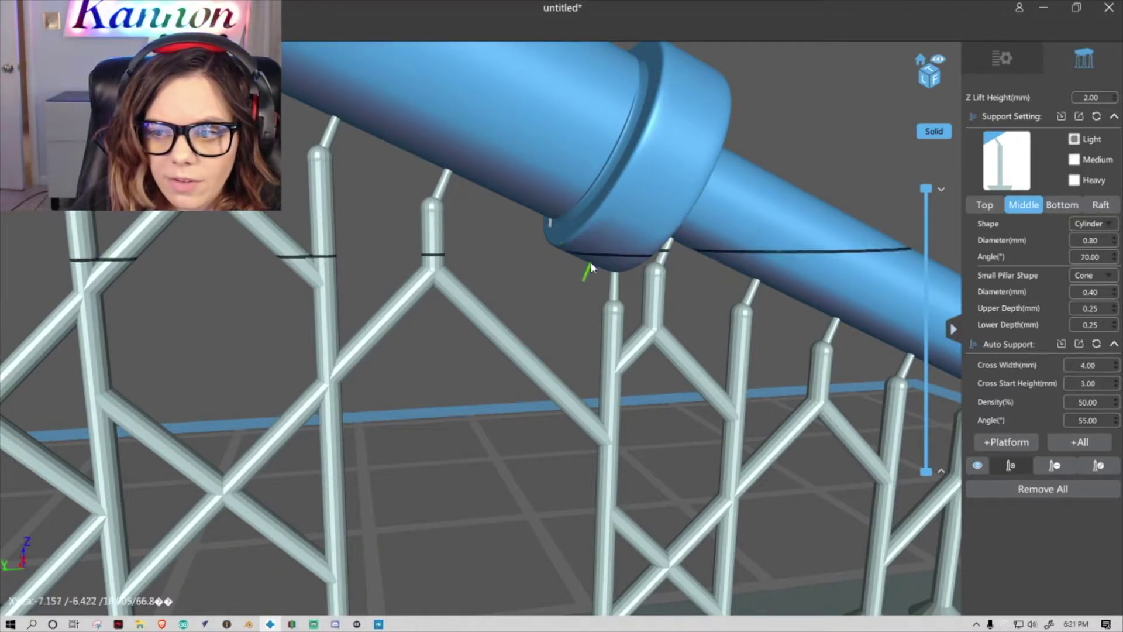
pyautogui.moveTo(585, 225); pyautogui.dragTo(547, 199, button='right')
pyautogui.scroll(-3, 539, 202)
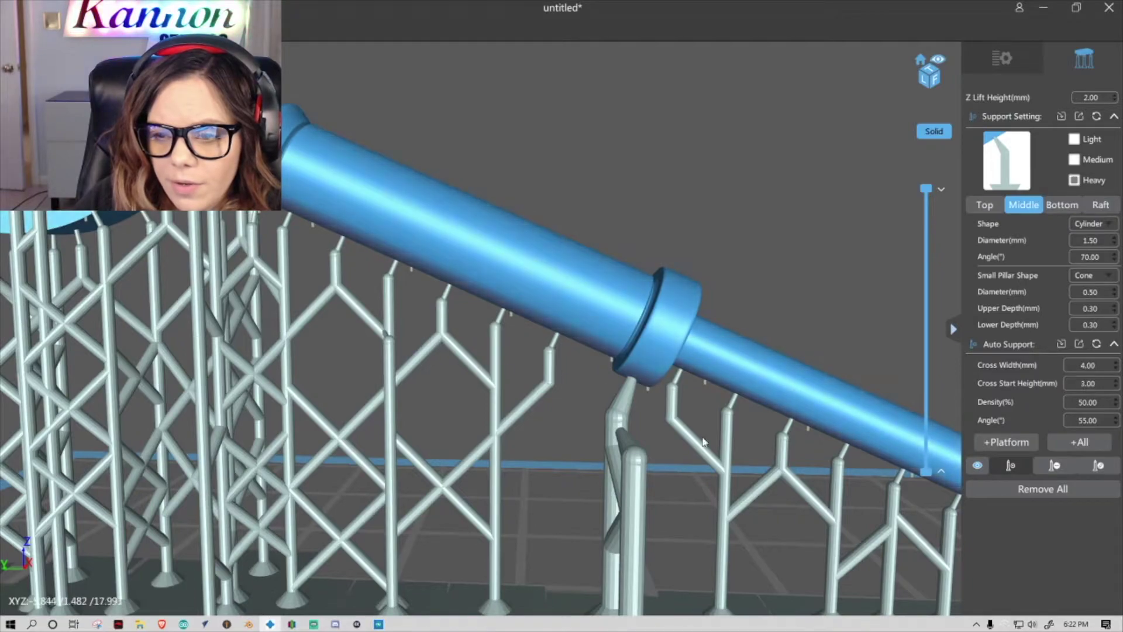
pyautogui.click(551, 385)
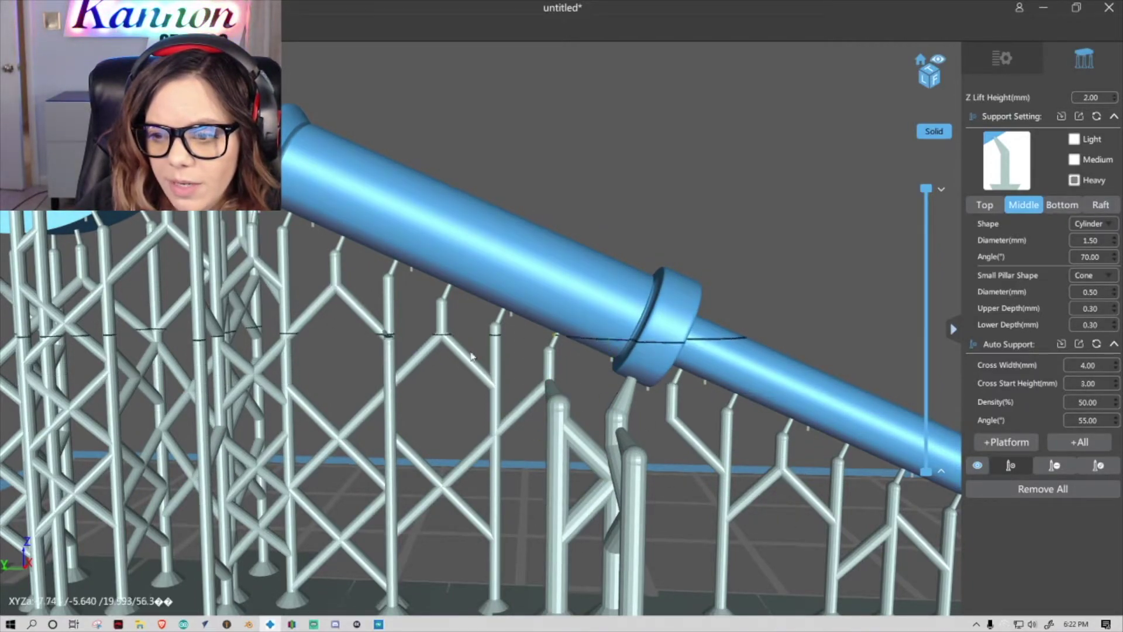
# Step: Orbit and zoom around the key to inspect its cross-braced supports and base pads
pyautogui.scroll(-3, 472, 300)
pyautogui.scroll(3, 885, 373)
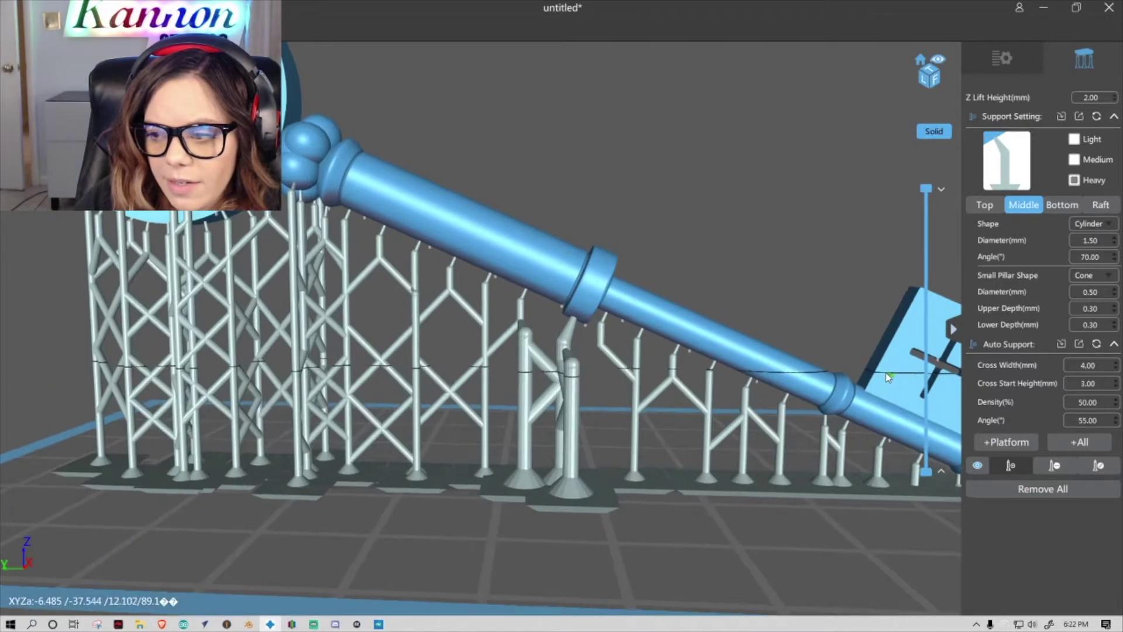
pyautogui.scroll(-3, 885, 373)
pyautogui.moveTo(885, 373); pyautogui.dragTo(563, 329, button='right')
pyautogui.scroll(4, 529, 326)
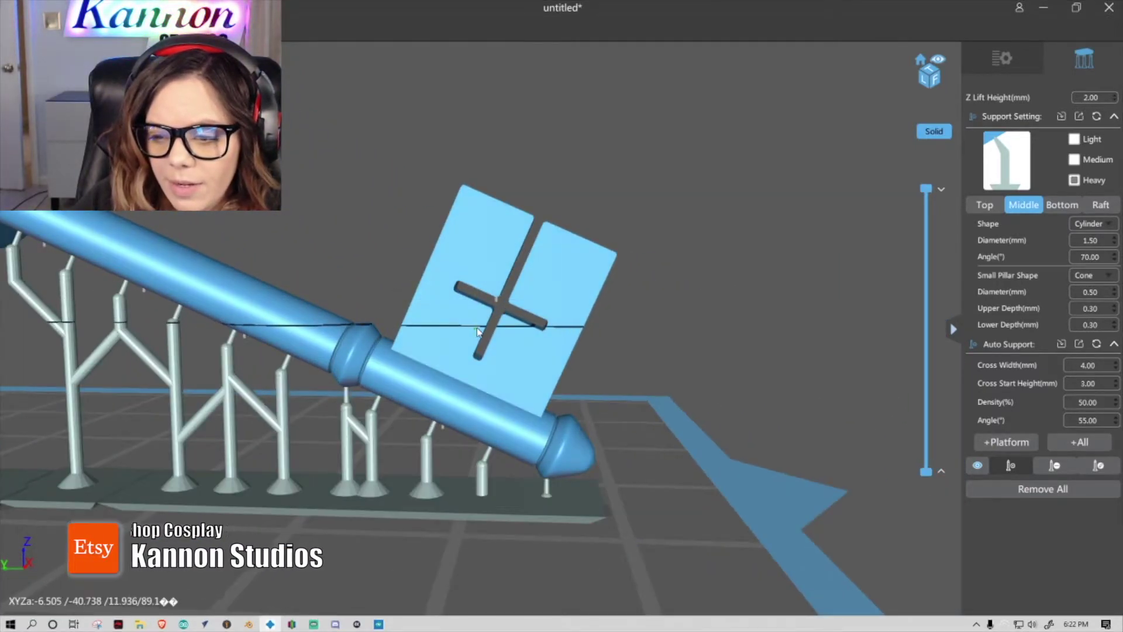
pyautogui.scroll(6, 500, 334)
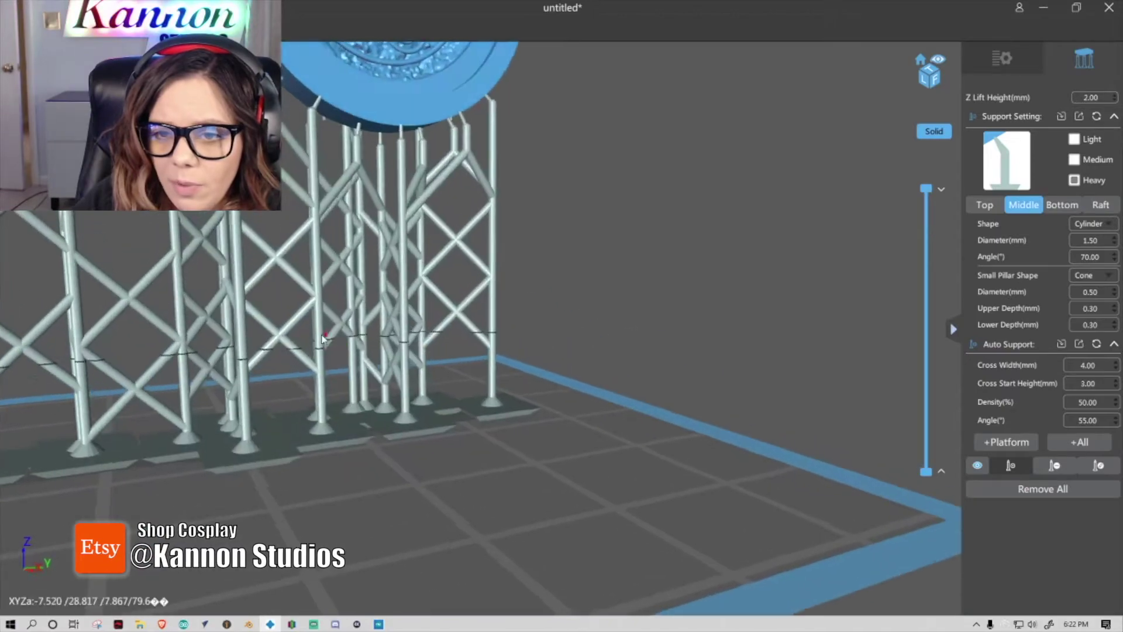
pyautogui.scroll(-5, 322, 338)
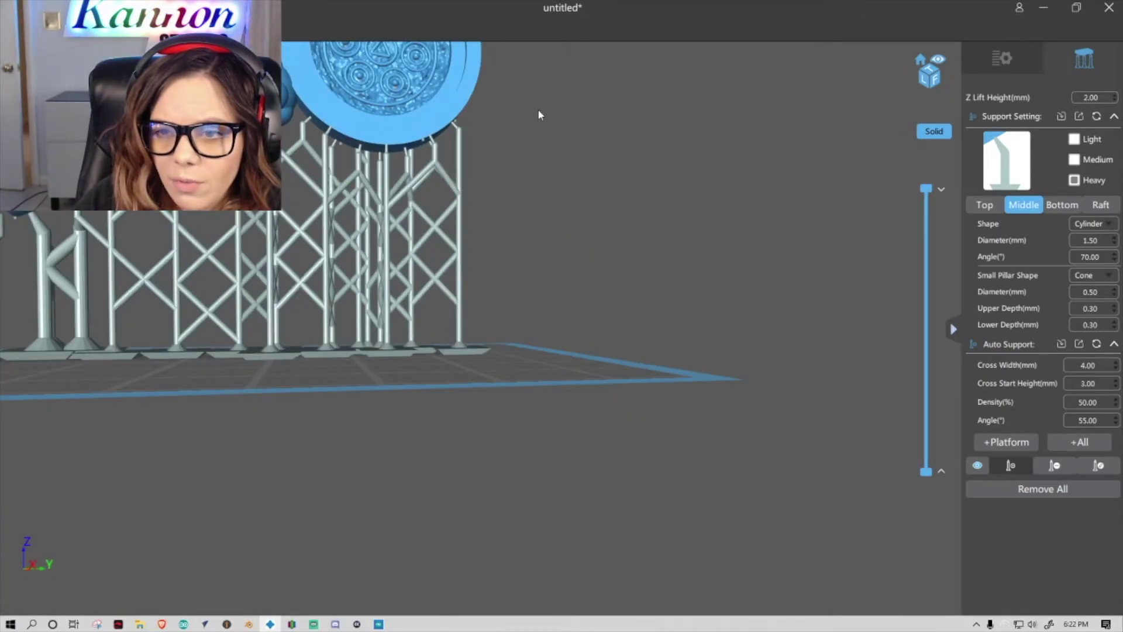
pyautogui.moveTo(540, 114); pyautogui.dragTo(382, 276)
pyautogui.moveTo(458, 279); pyautogui.dragTo(324, 338)
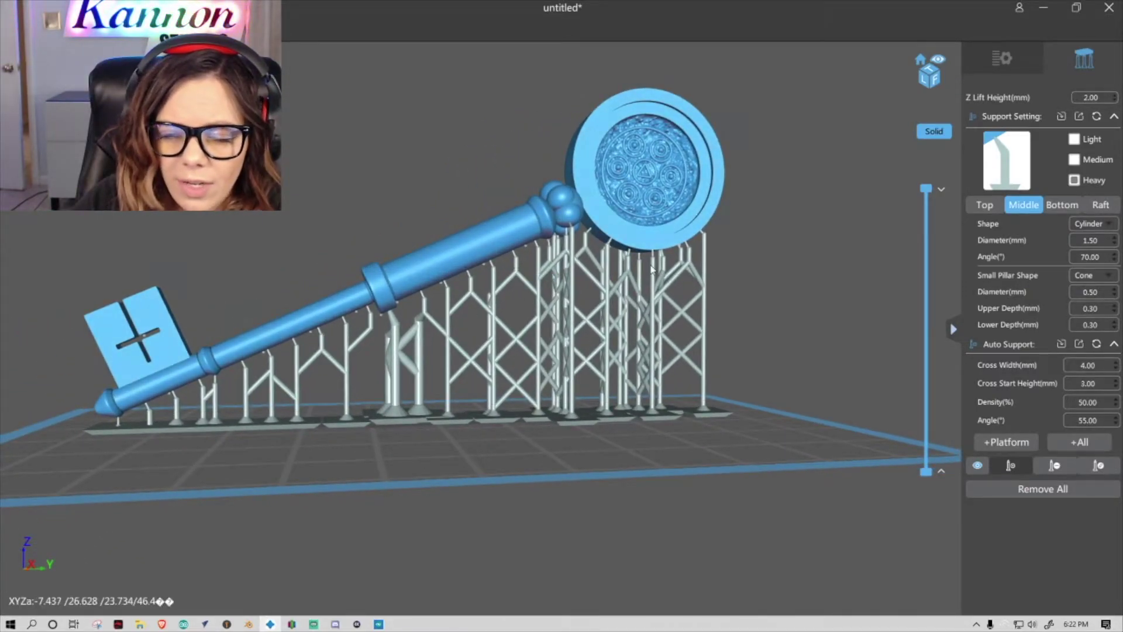
pyautogui.scroll(5, 330, 327)
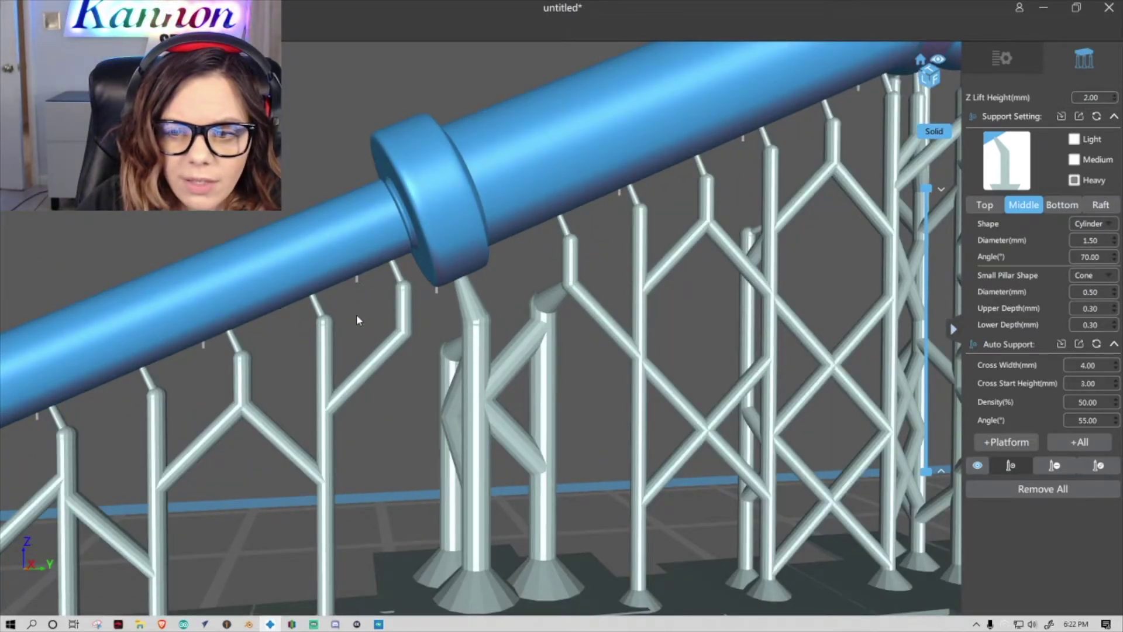
pyautogui.moveTo(216, 345); pyautogui.dragTo(256, 218)
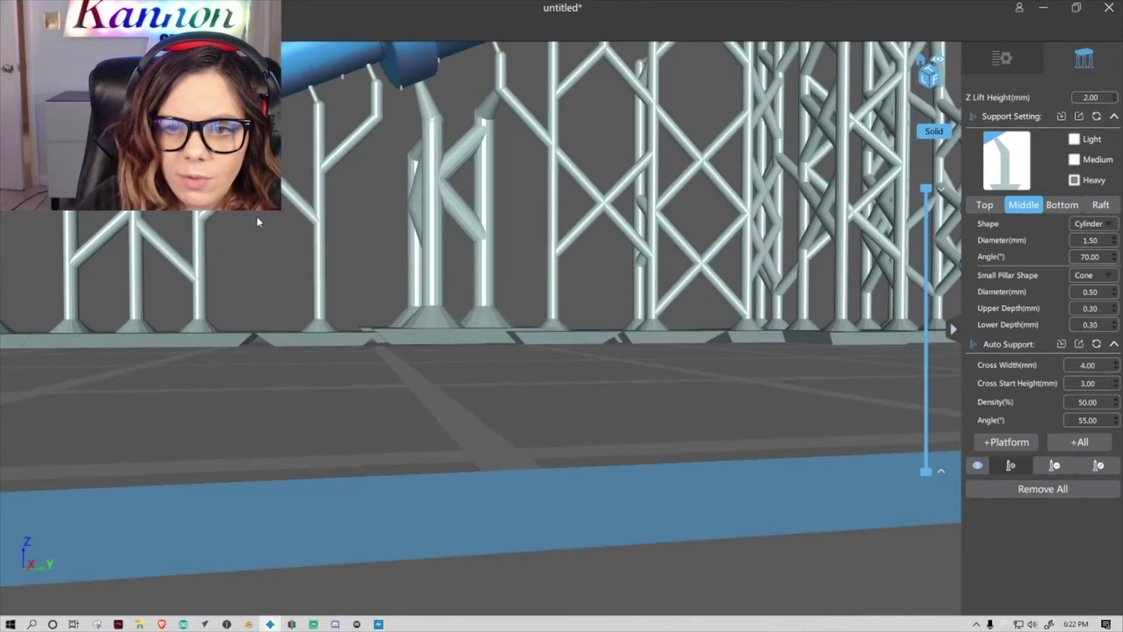
pyautogui.scroll(-5, 392, 188)
pyautogui.moveTo(391, 189); pyautogui.dragTo(420, 132)
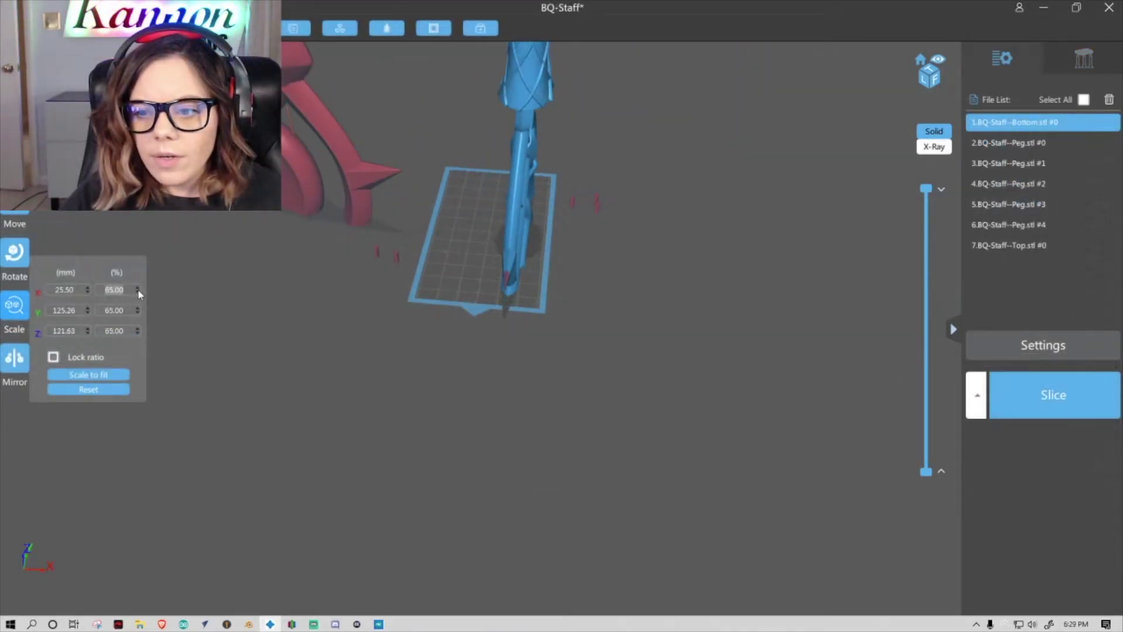
pyautogui.click(138, 291)
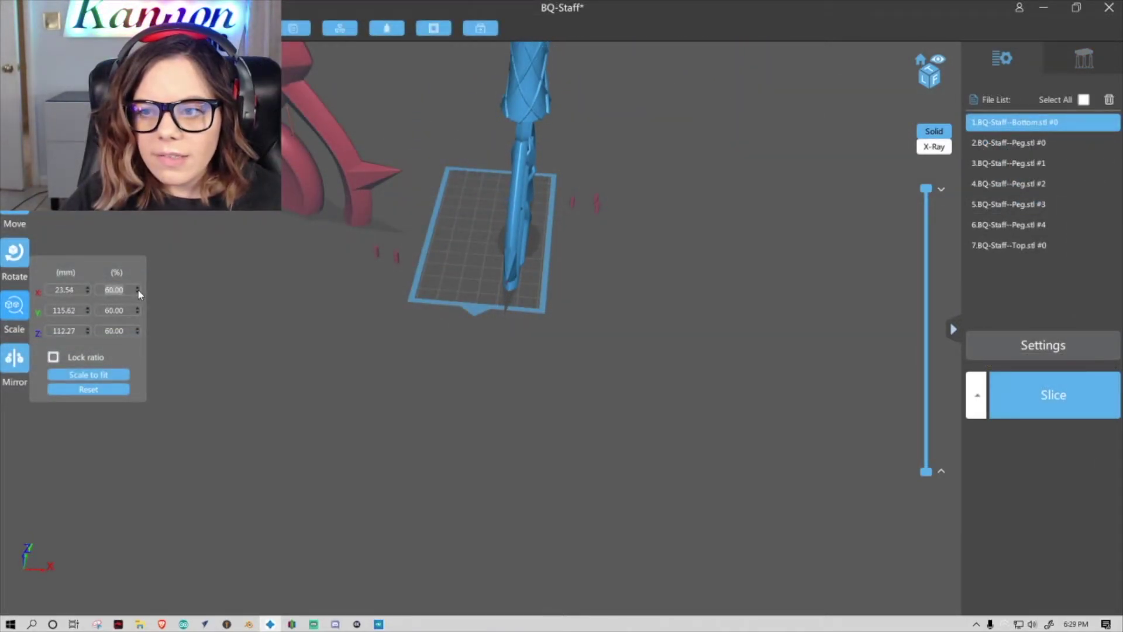
pyautogui.click(138, 291)
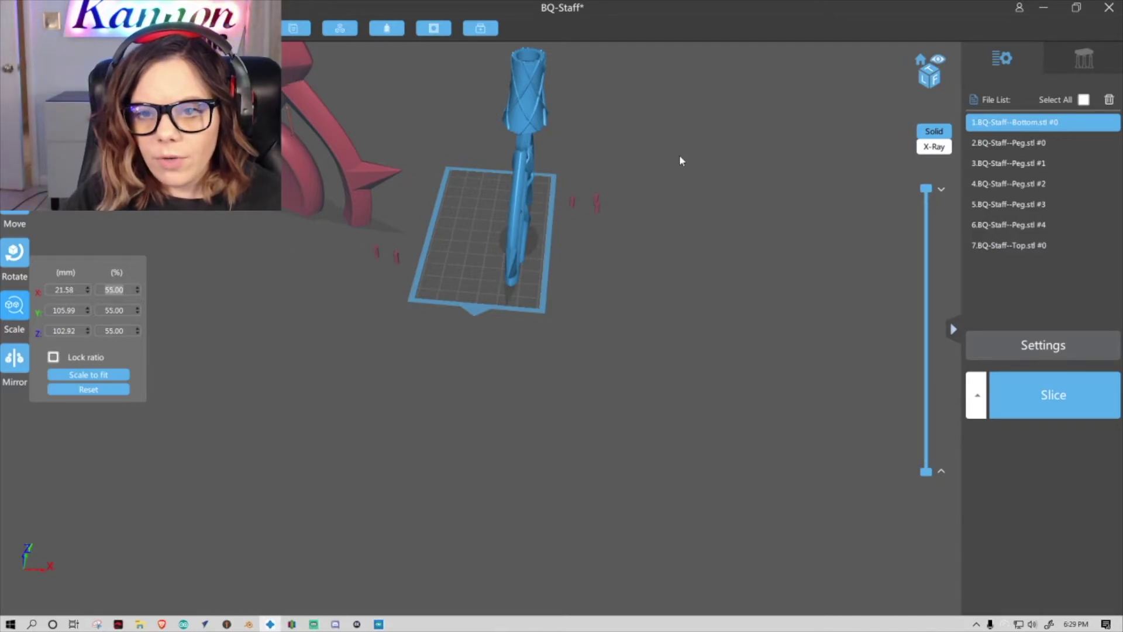
pyautogui.moveTo(679, 159); pyautogui.dragTo(282, 206)
pyautogui.scroll(10, 526, 117)
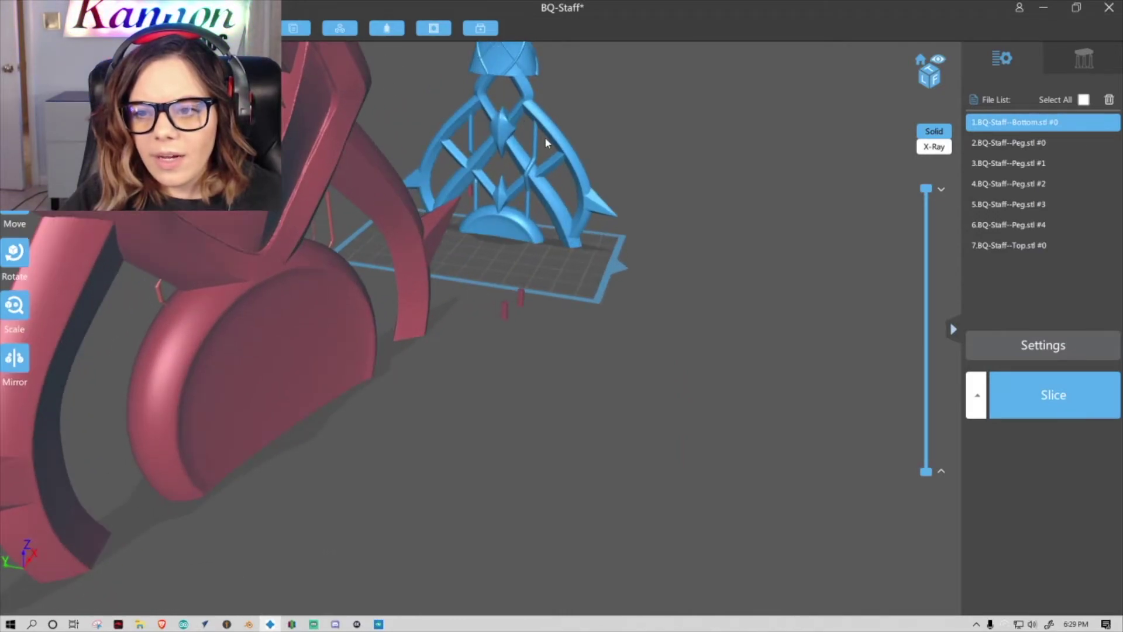
pyautogui.moveTo(632, 295); pyautogui.dragTo(431, 166)
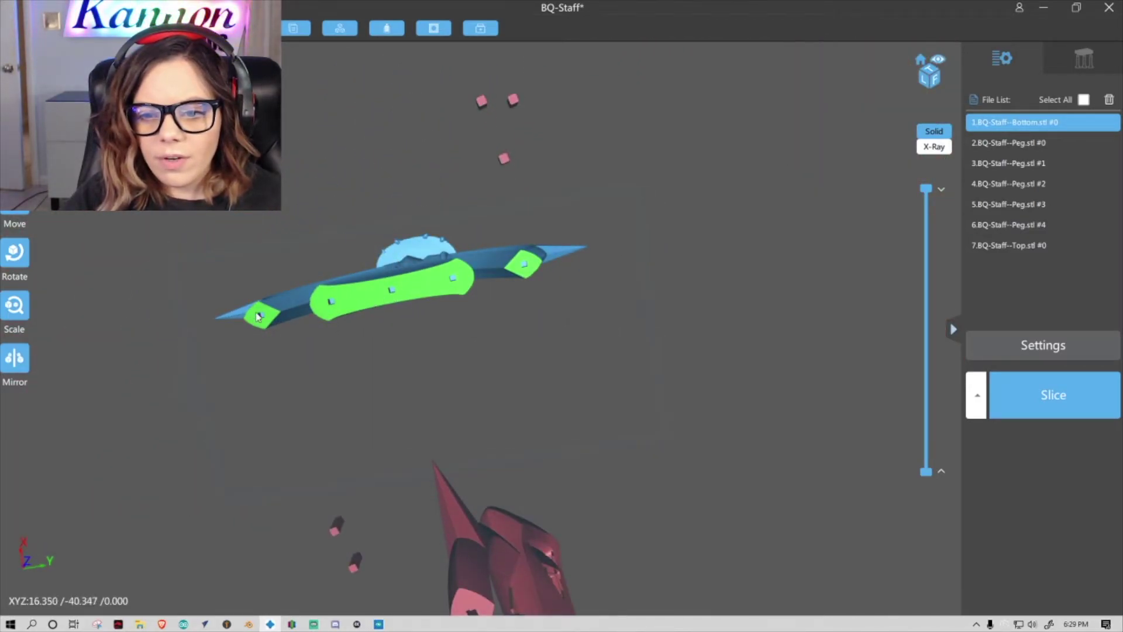
pyautogui.moveTo(417, 280); pyautogui.dragTo(431, 258)
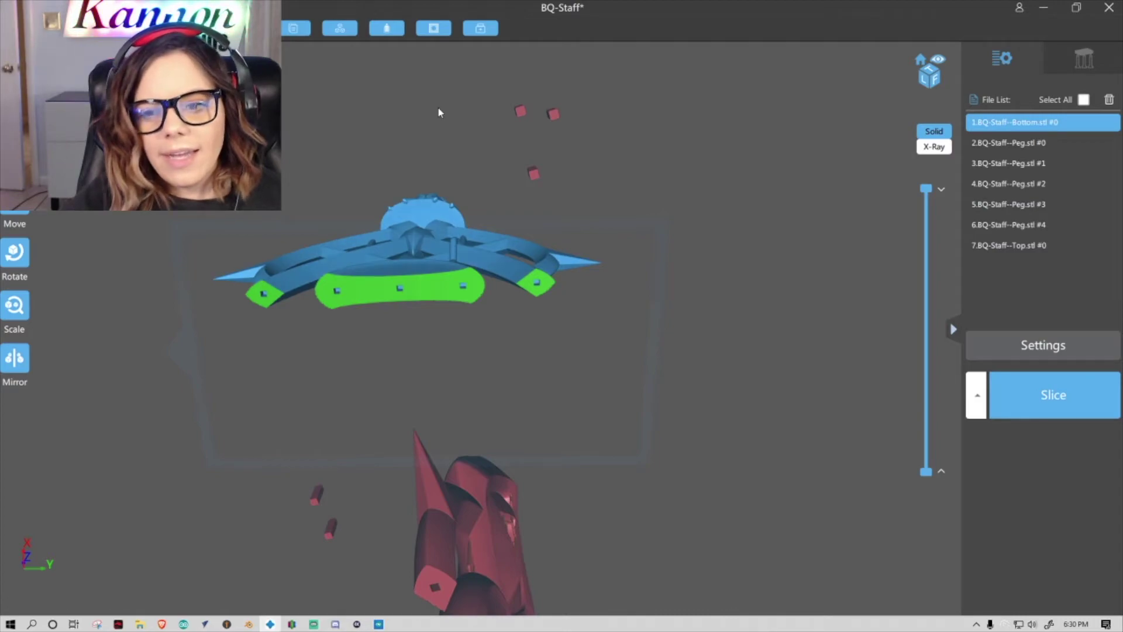
pyautogui.moveTo(428, 144); pyautogui.dragTo(403, 222, button='right')
pyautogui.moveTo(402, 222); pyautogui.dragTo(385, 402)
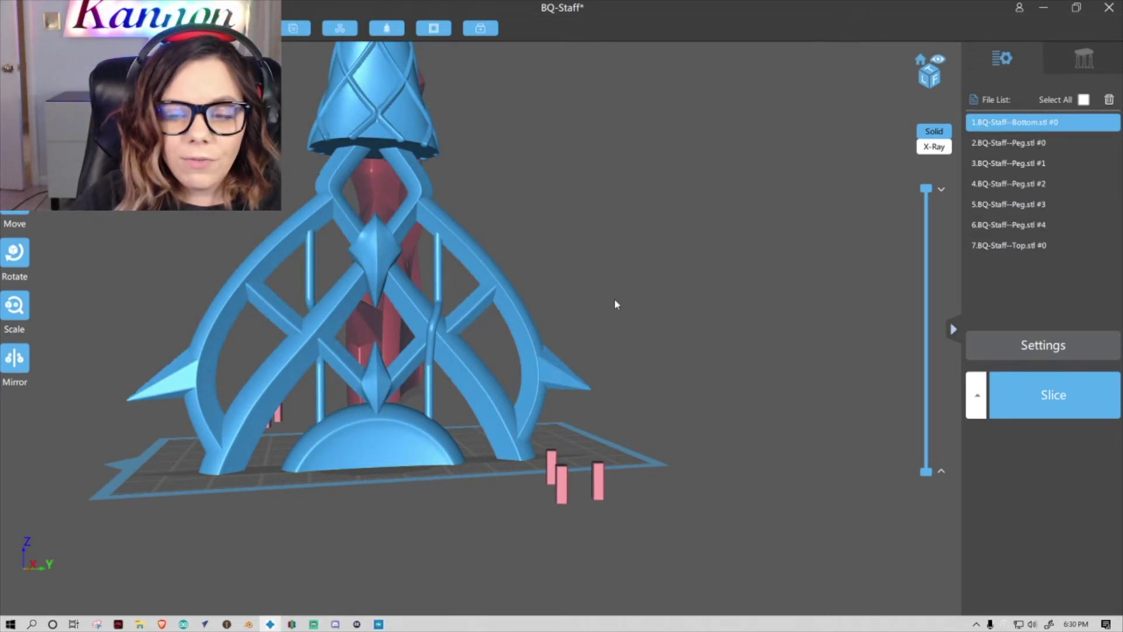
pyautogui.moveTo(616, 304); pyautogui.dragTo(664, 263)
pyautogui.moveTo(484, 423); pyautogui.dragTo(509, 404)
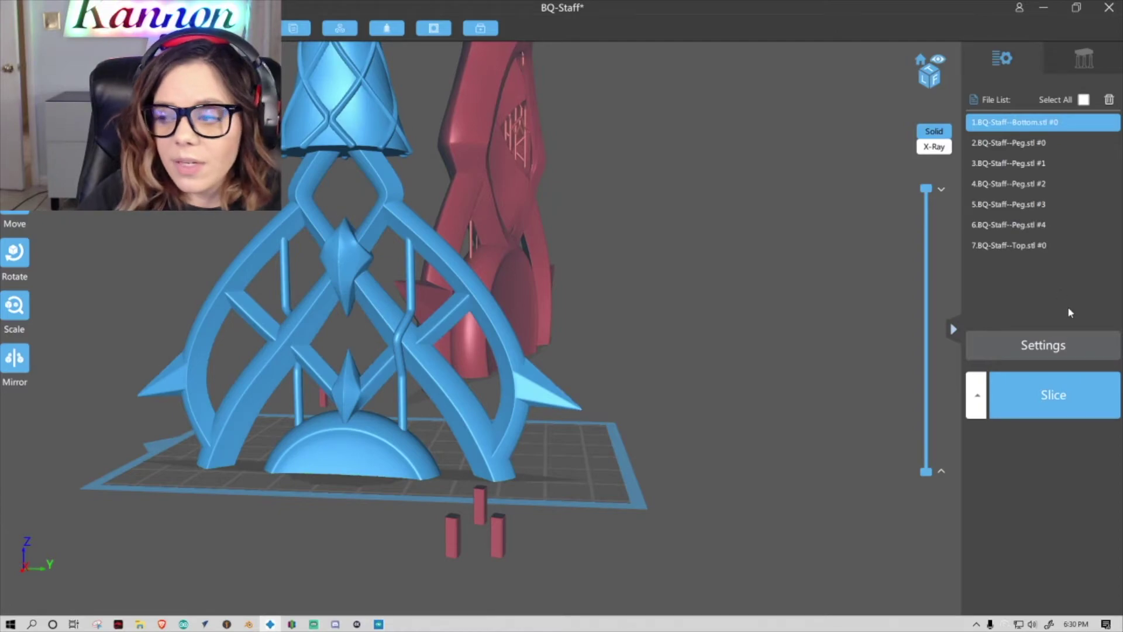
# Step: Auto-generate supports for all staff parts with +All, check the raft settings, and orbit to inspect them
pyautogui.click(1085, 57)
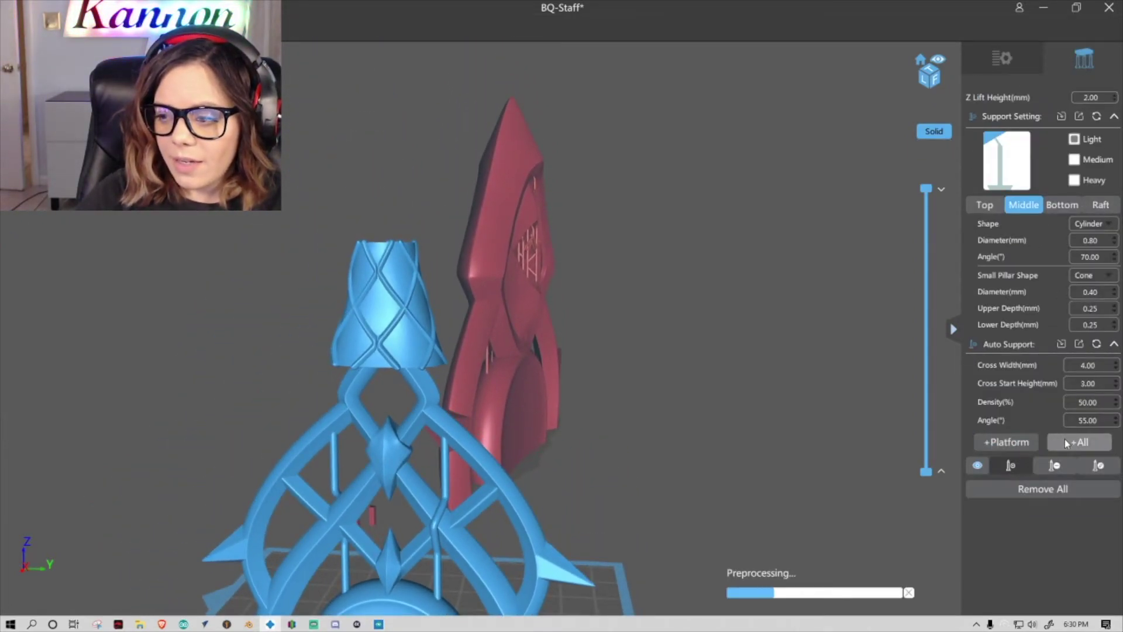
pyautogui.moveTo(695, 503); pyautogui.dragTo(679, 529)
pyautogui.moveTo(527, 532); pyautogui.dragTo(572, 294)
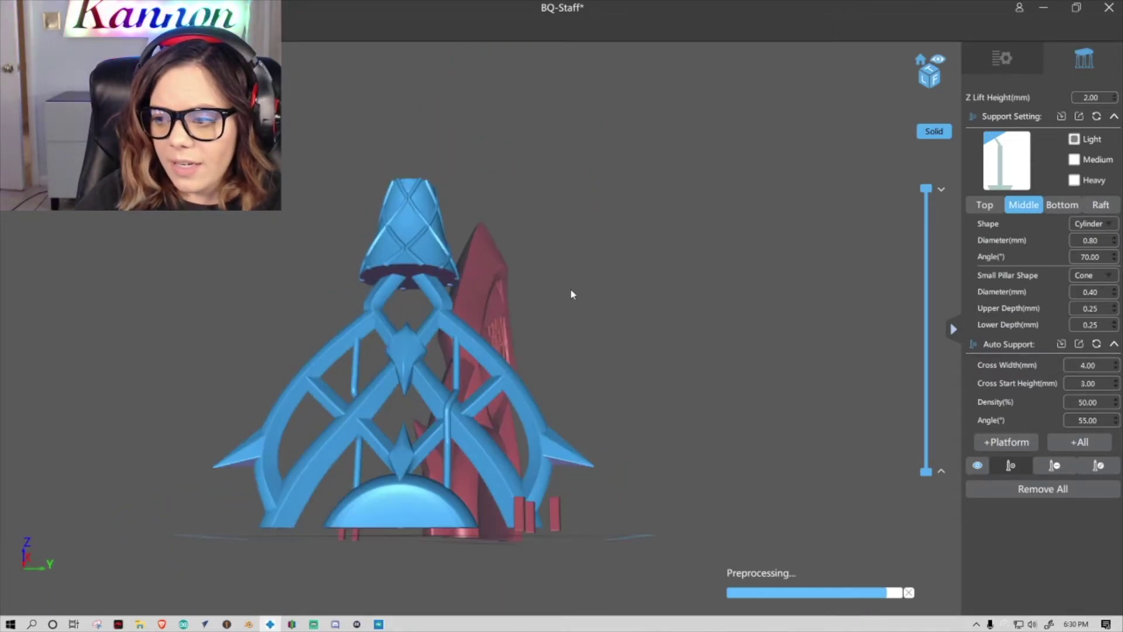
pyautogui.click(1100, 204)
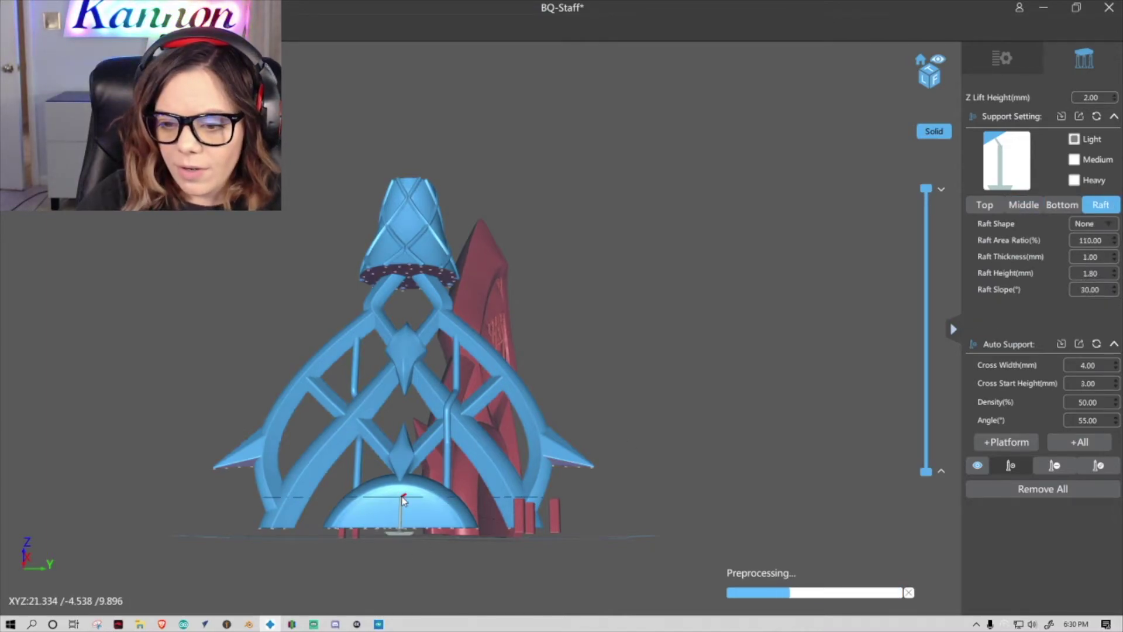
pyautogui.moveTo(427, 429); pyautogui.dragTo(429, 465)
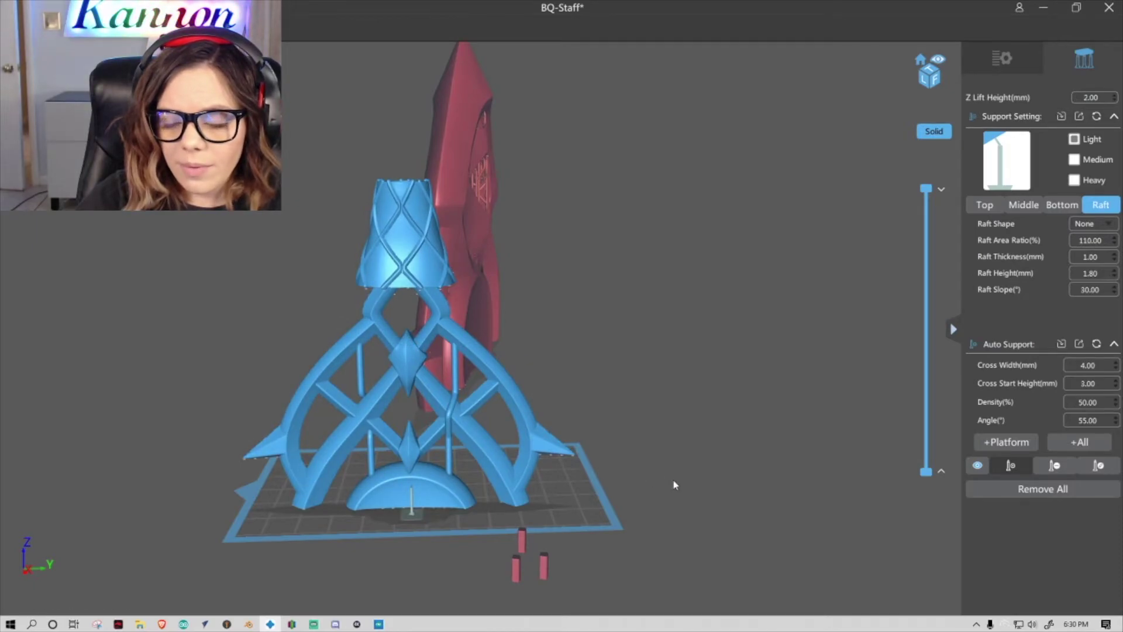
pyautogui.moveTo(673, 484); pyautogui.dragTo(694, 469)
pyautogui.scroll(10, 499, 566)
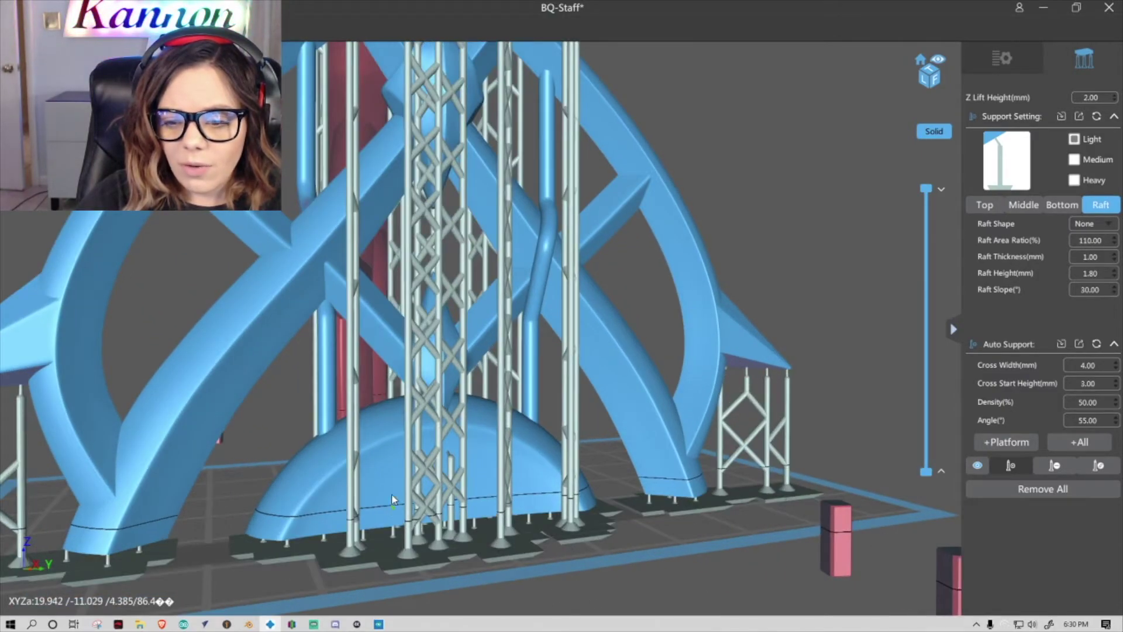
pyautogui.moveTo(391, 493); pyautogui.dragTo(270, 390)
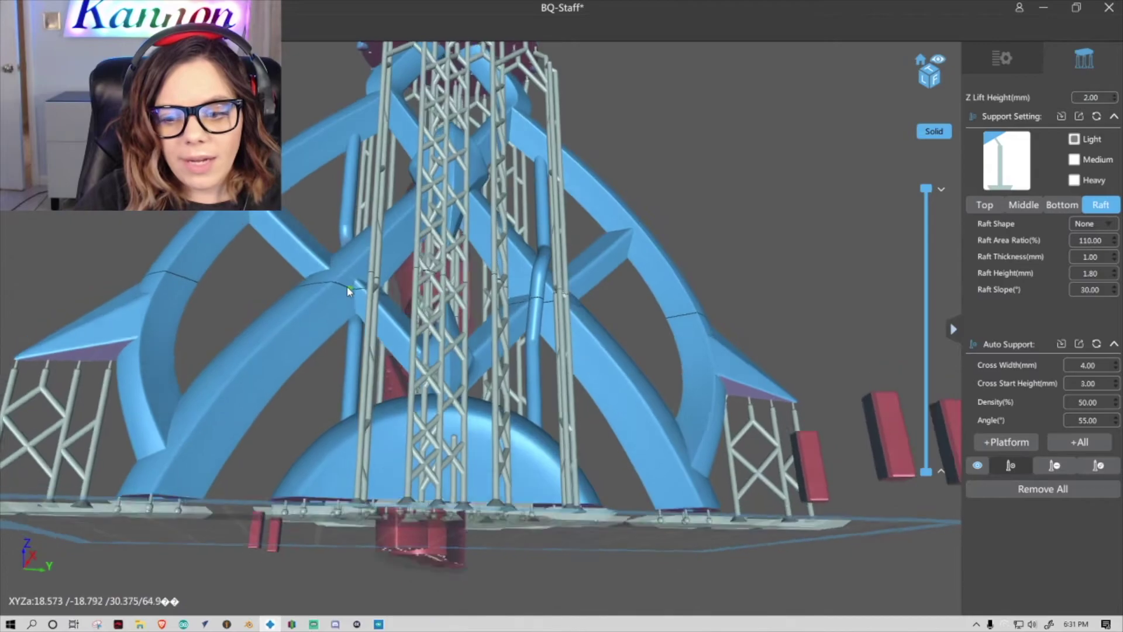
pyautogui.moveTo(347, 291); pyautogui.dragTo(279, 385)
pyautogui.scroll(-2, 278, 385)
pyautogui.moveTo(595, 539); pyautogui.dragTo(434, 463)
pyautogui.scroll(3, 468, 439)
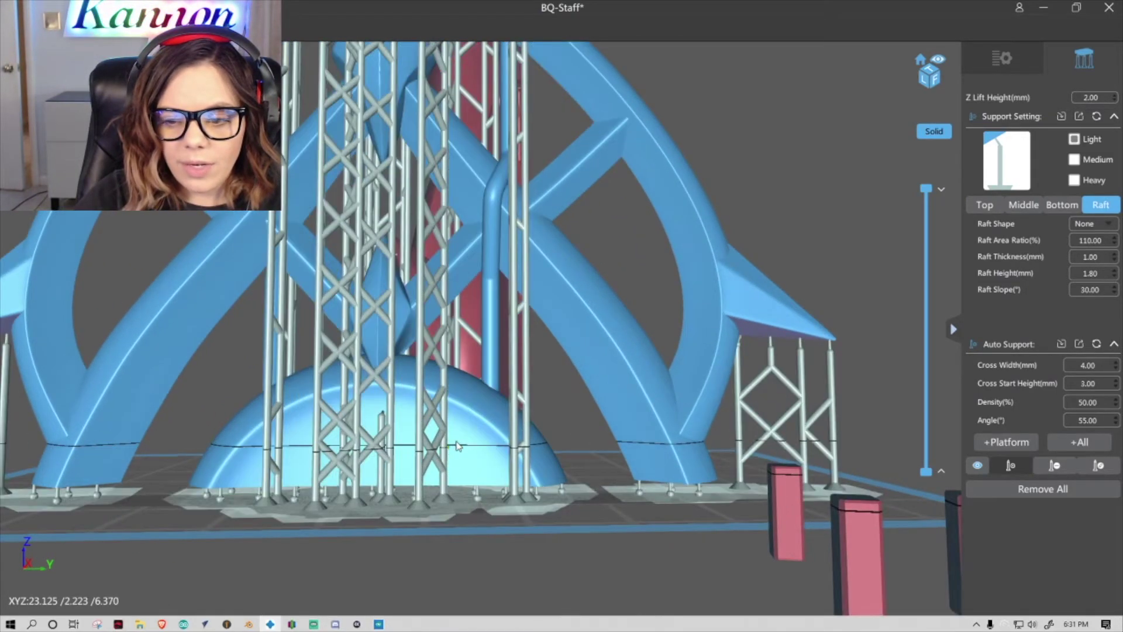
pyautogui.scroll(-3, 494, 419)
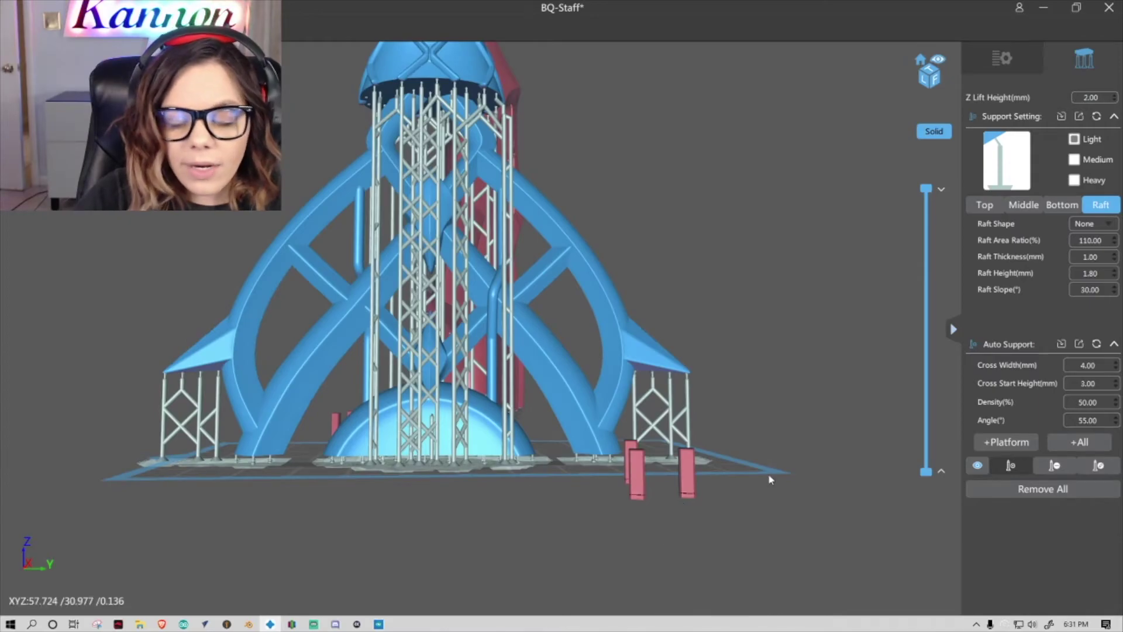
pyautogui.moveTo(753, 468); pyautogui.dragTo(790, 481)
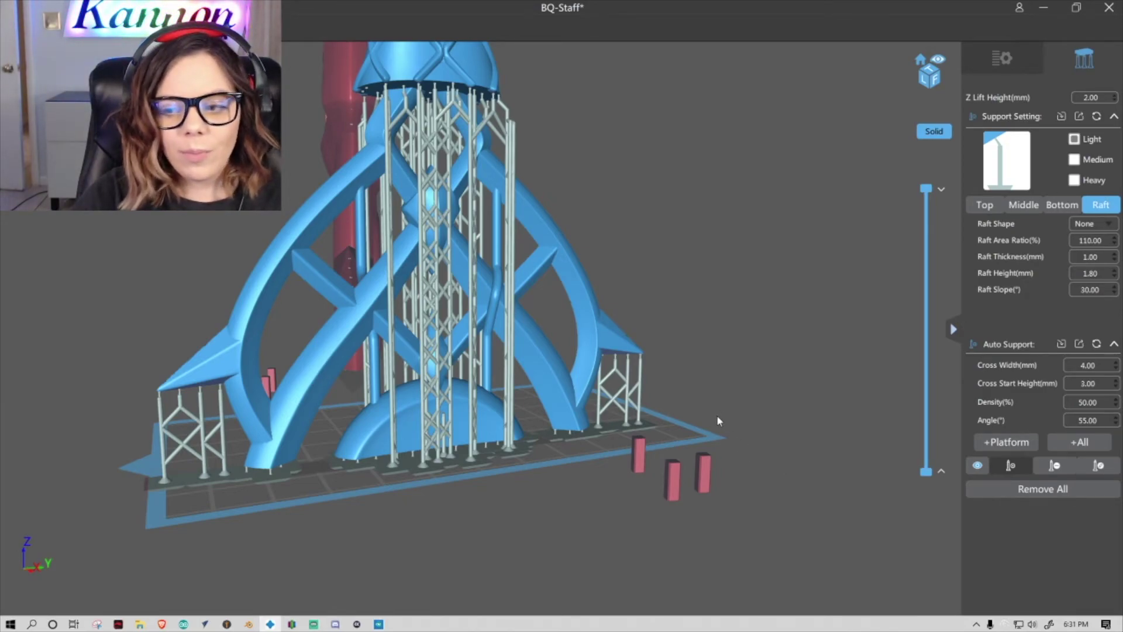
pyautogui.moveTo(716, 415); pyautogui.dragTo(696, 419)
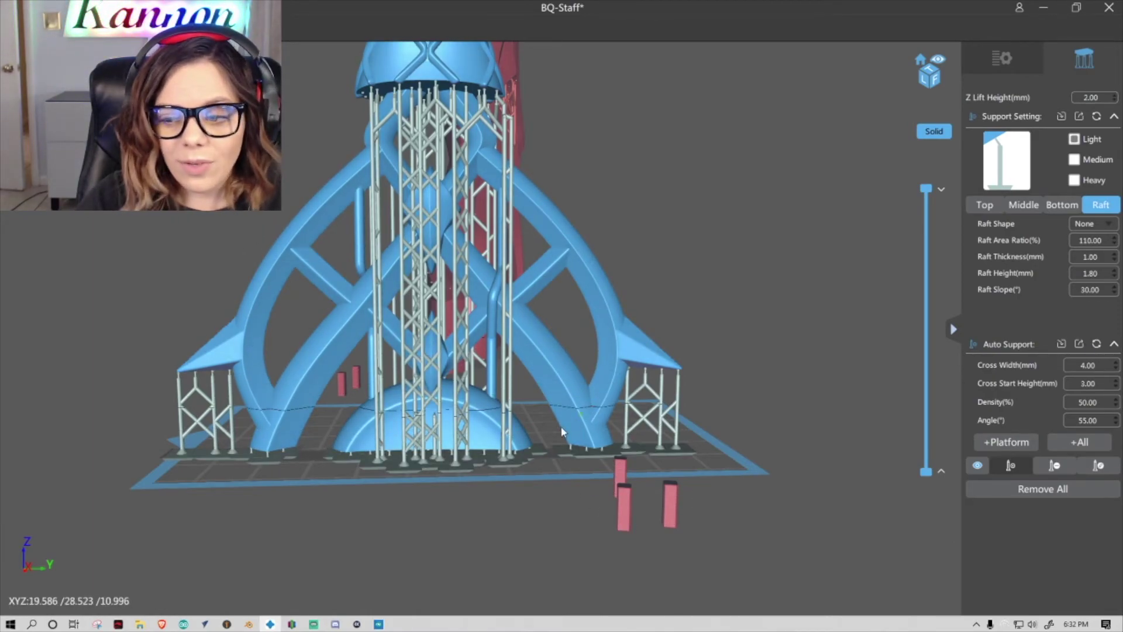
pyautogui.scroll(-5, 549, 424)
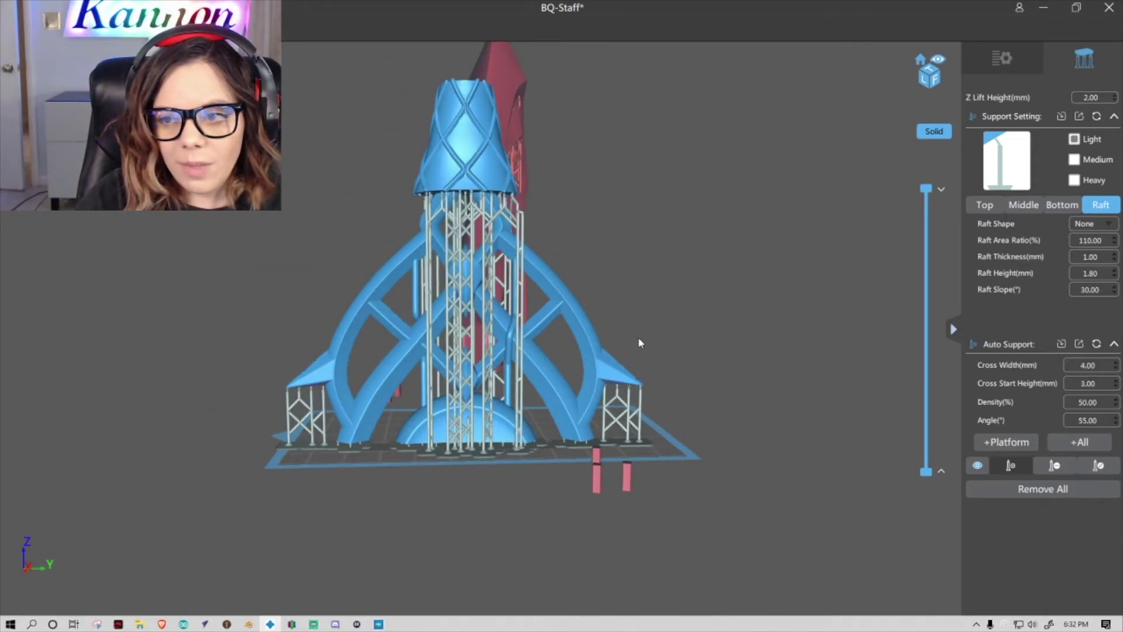
pyautogui.moveTo(638, 337); pyautogui.dragTo(729, 331)
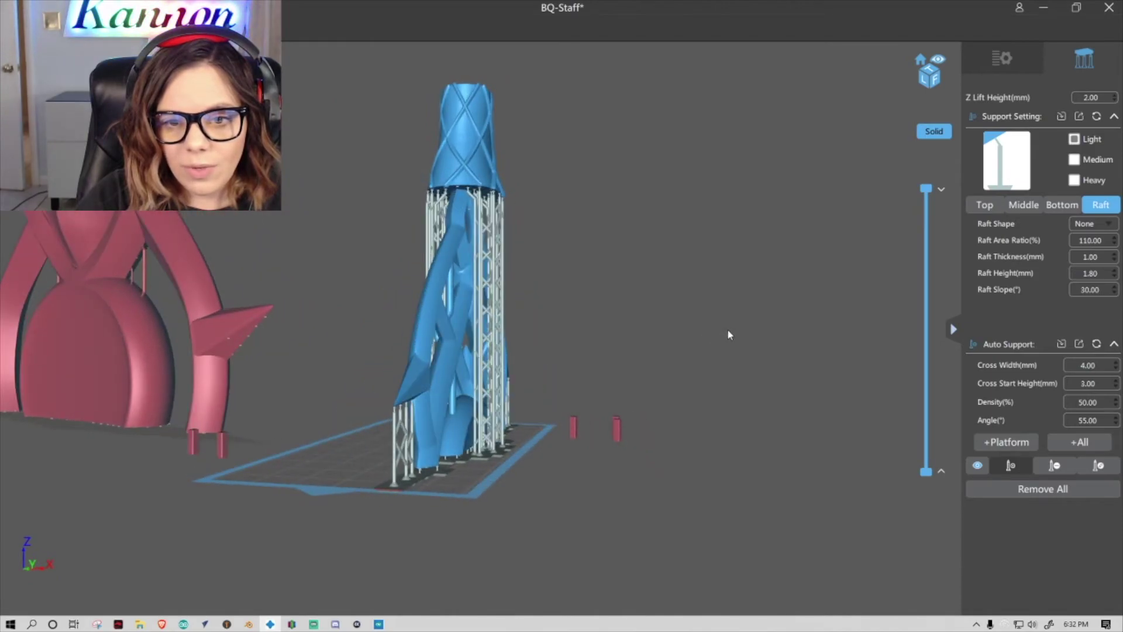
pyautogui.moveTo(342, 250); pyautogui.dragTo(744, 311)
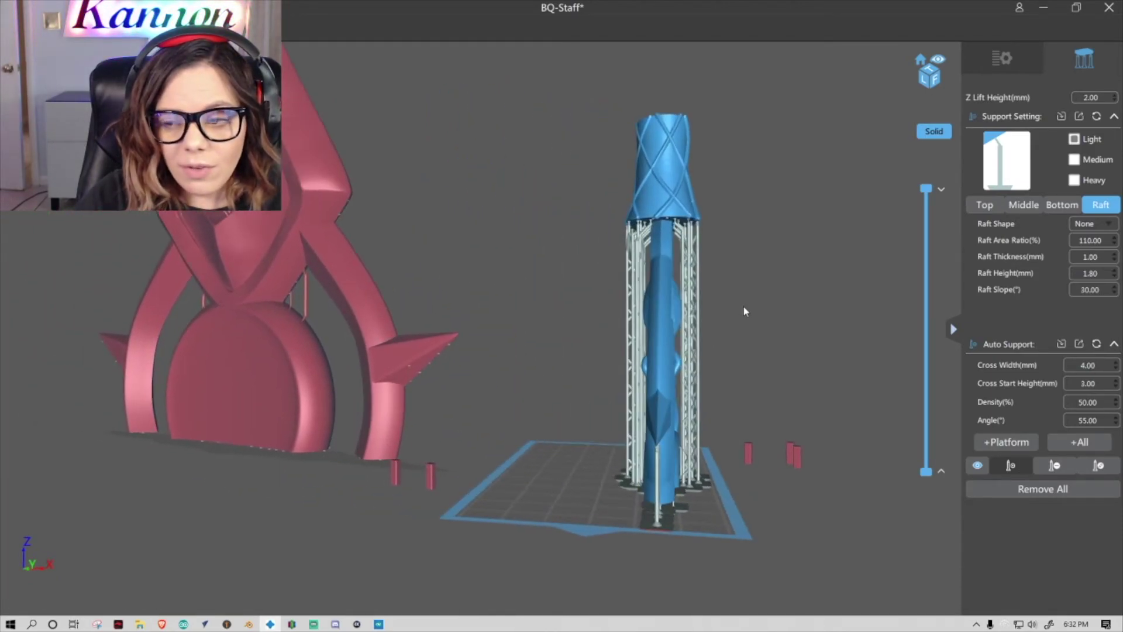
pyautogui.scroll(3, 537, 294)
pyautogui.moveTo(536, 294); pyautogui.dragTo(283, 249)
pyautogui.scroll(-2, 283, 250)
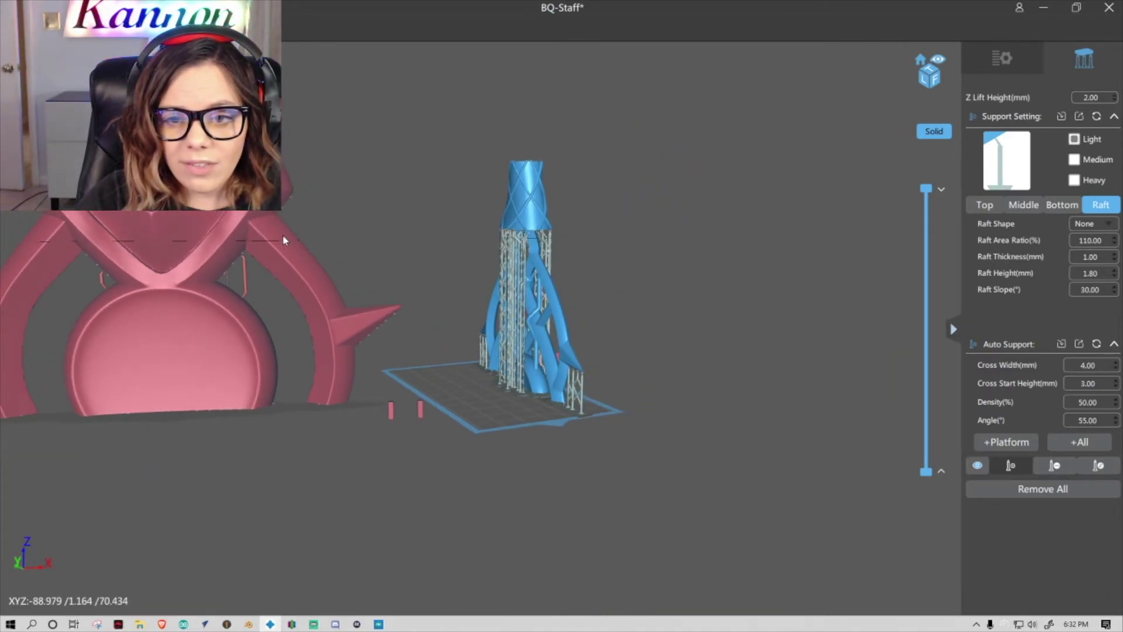
pyautogui.scroll(6, 396, 297)
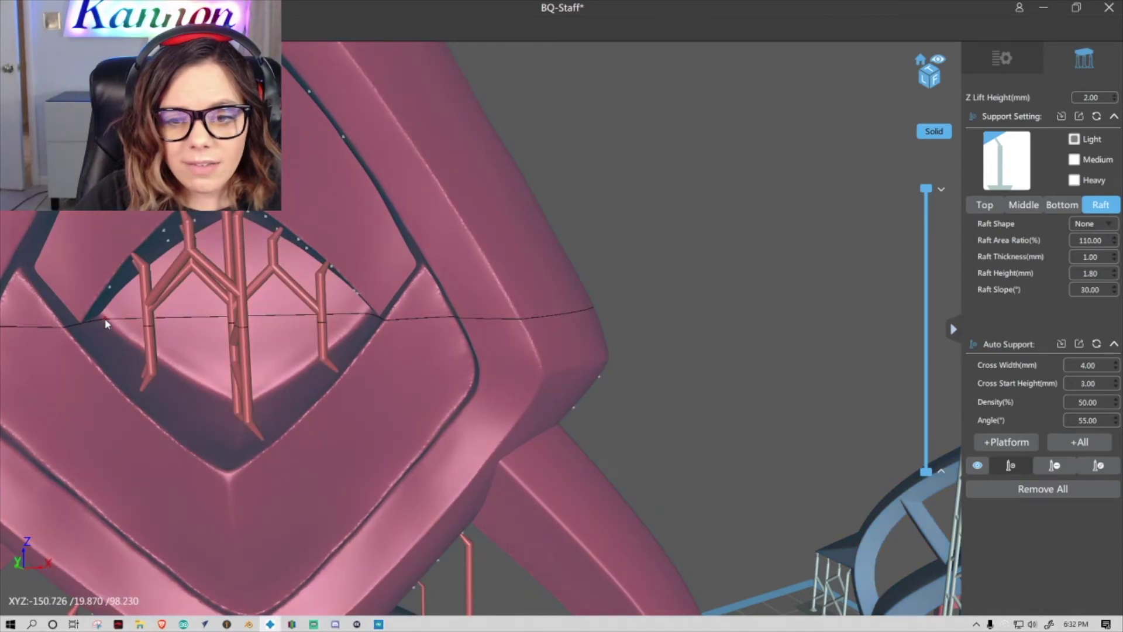
pyautogui.scroll(5, 106, 324)
pyautogui.scroll(2, 805, 395)
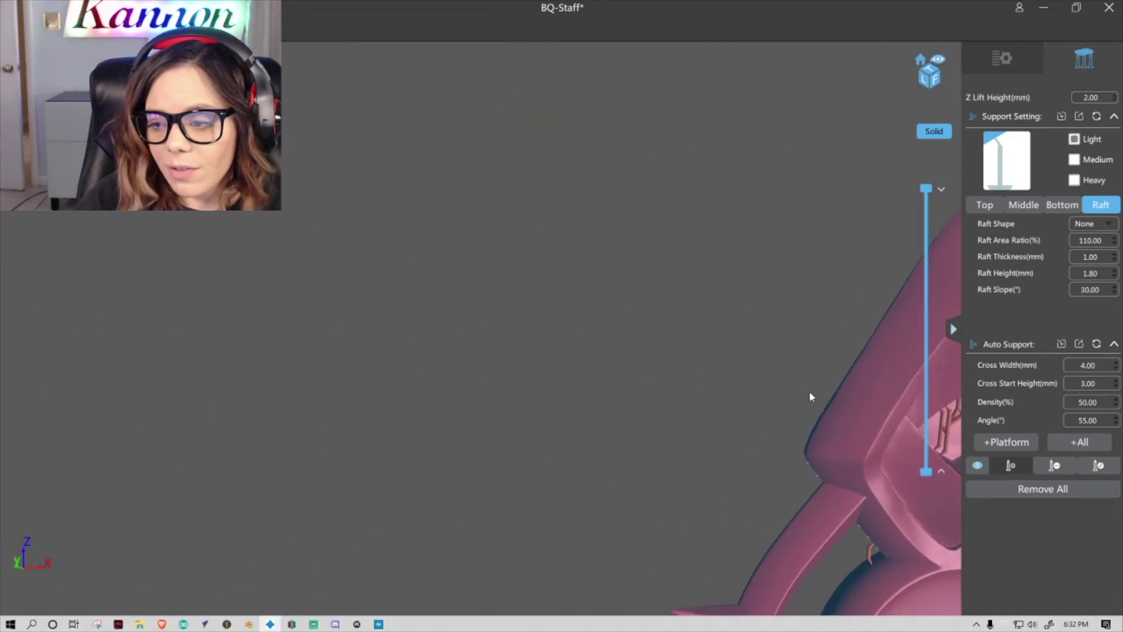
pyautogui.moveTo(809, 395); pyautogui.dragTo(136, 321, button='middle')
pyautogui.scroll(4, 640, 368)
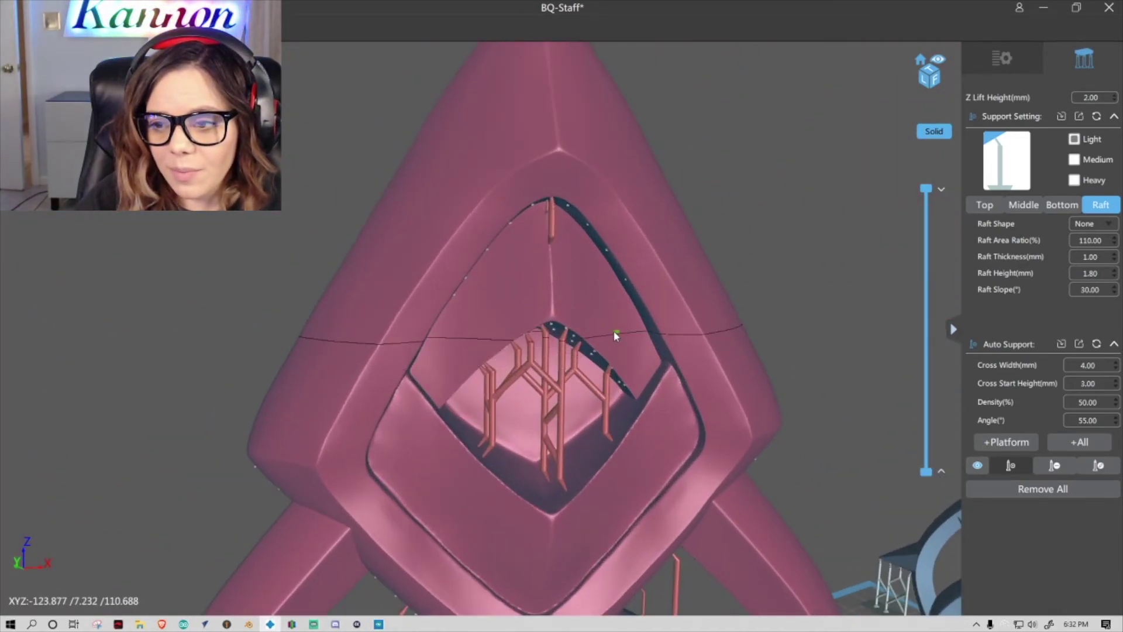
pyautogui.scroll(4, 614, 335)
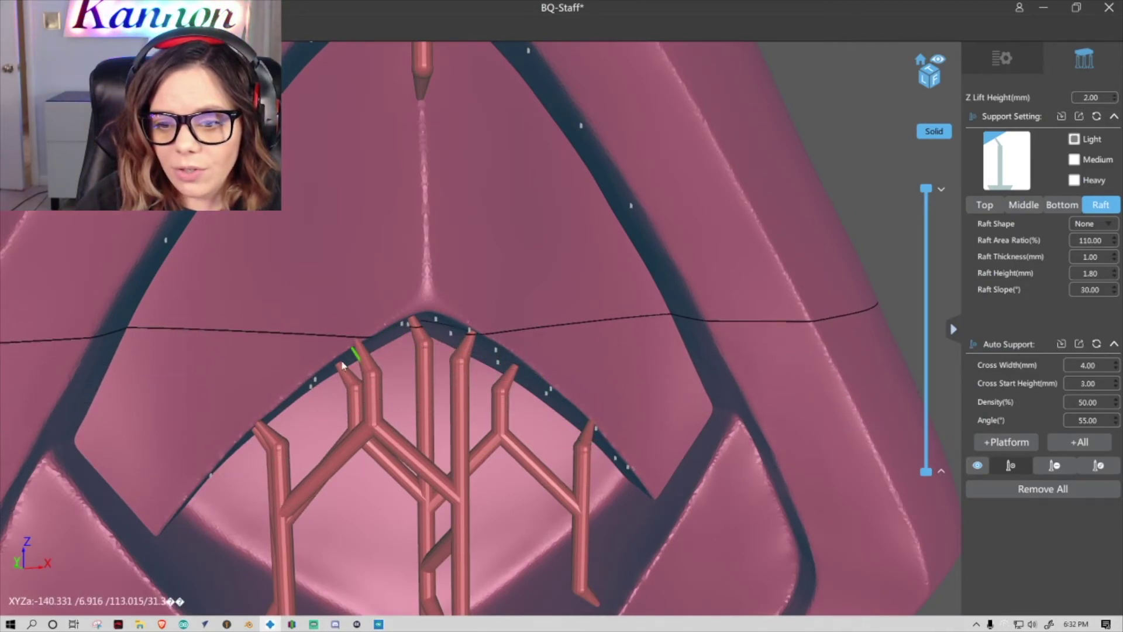
pyautogui.scroll(-5, 622, 454)
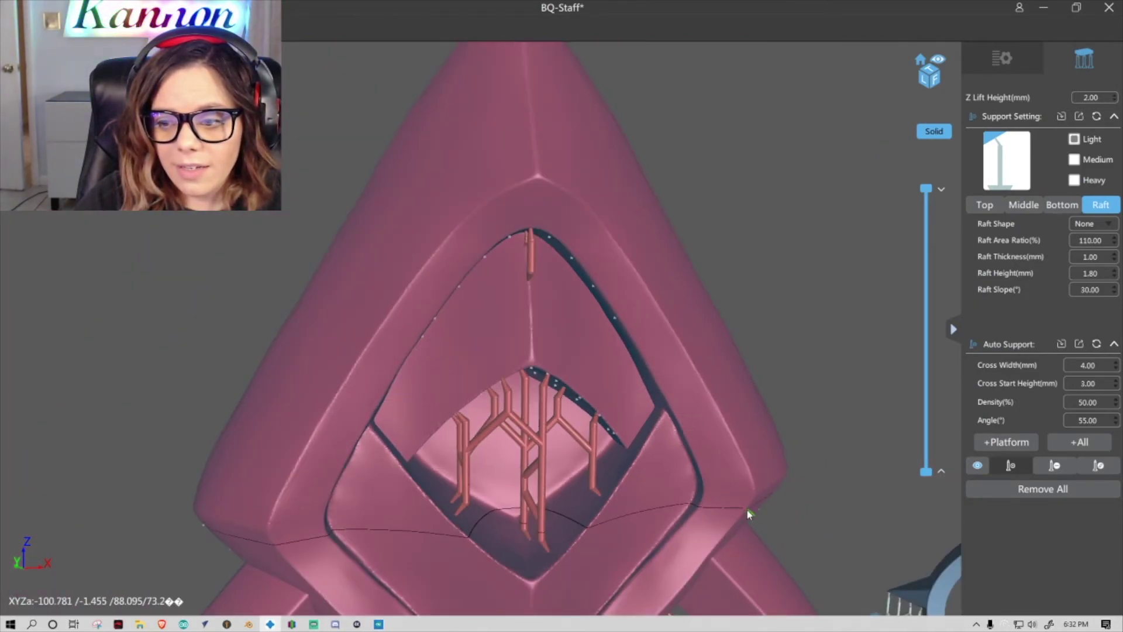
pyautogui.moveTo(749, 514); pyautogui.dragTo(961, 553)
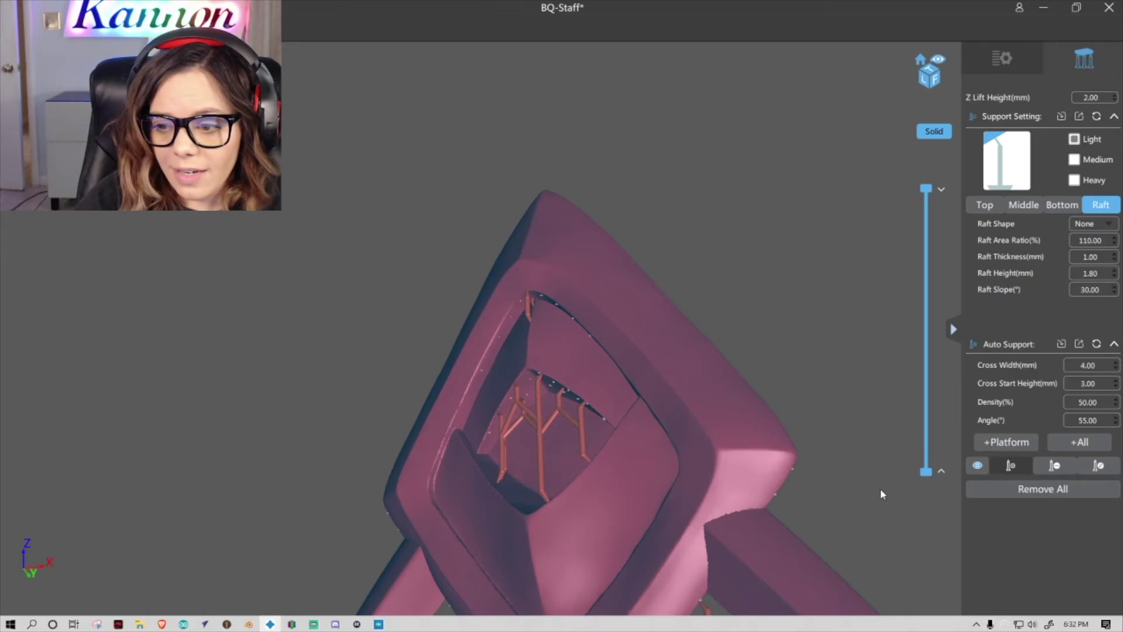
pyautogui.moveTo(881, 494); pyautogui.dragTo(704, 513)
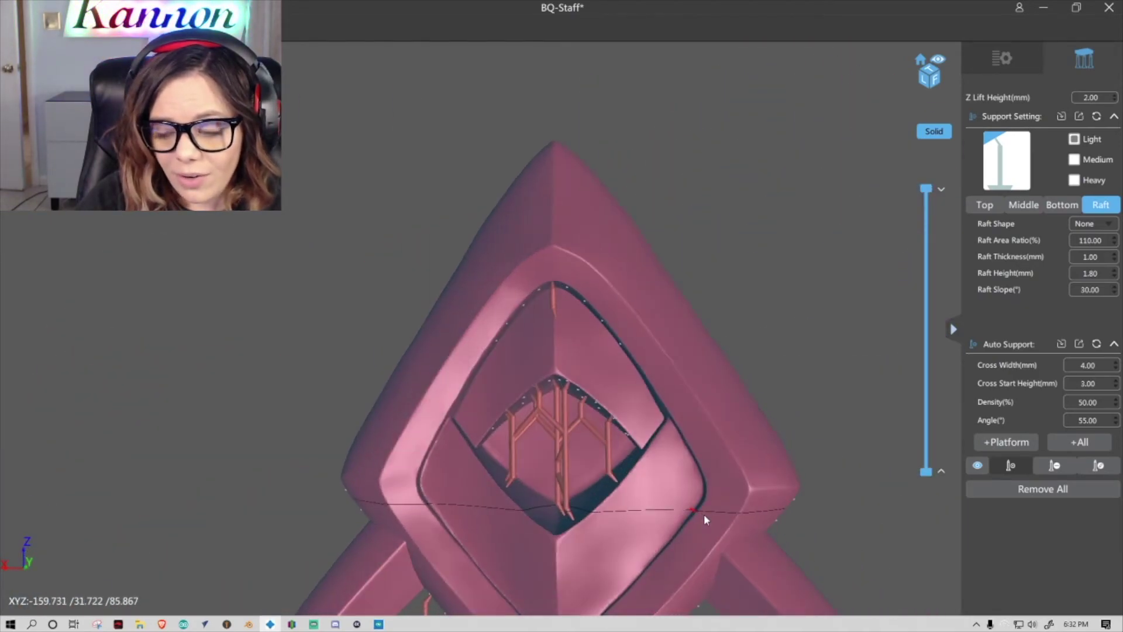